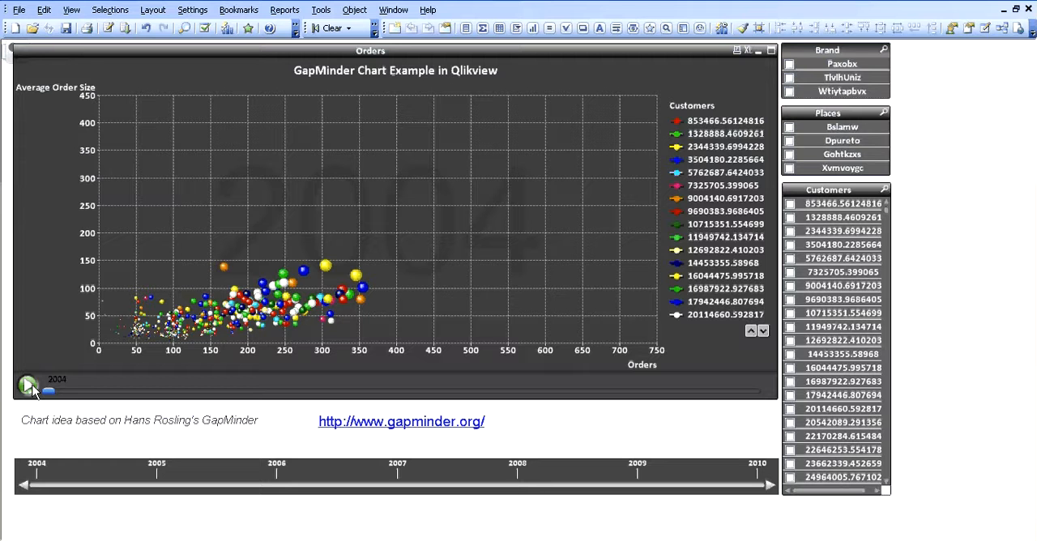
Play the Orders bubble chart's year animation from 2004 to 2010 for all customers.
left_click(30, 385)
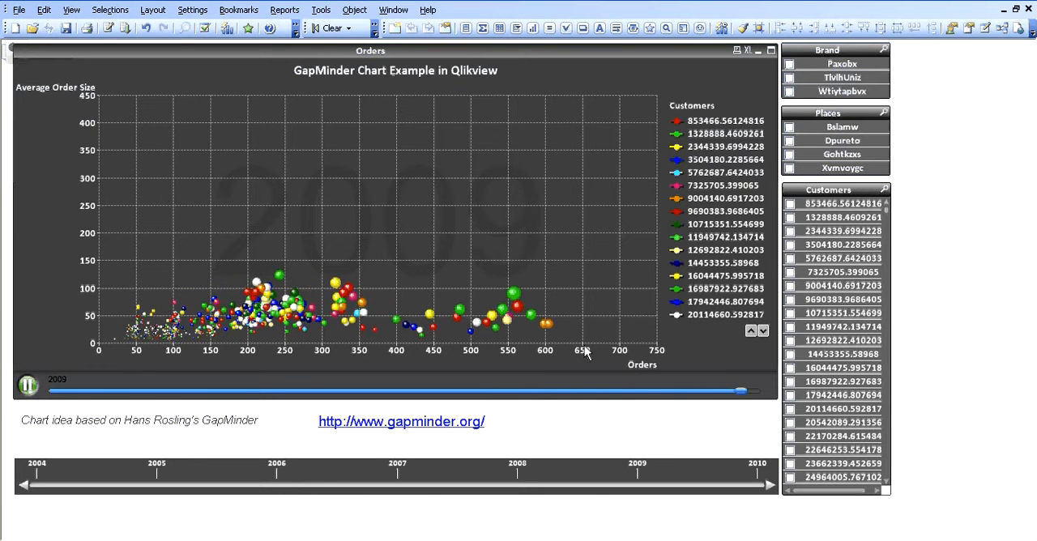
mouse_move(596, 286)
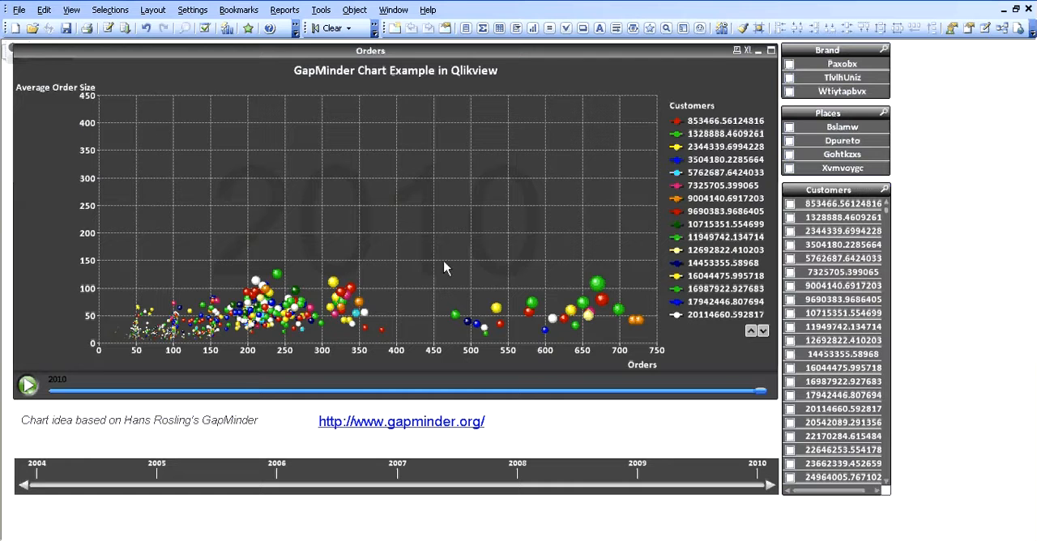
left_click(26, 386)
Play the Orders chart's year animation filtered to the brand Paxobx, and clear the selection when finished.
left_click(828, 68)
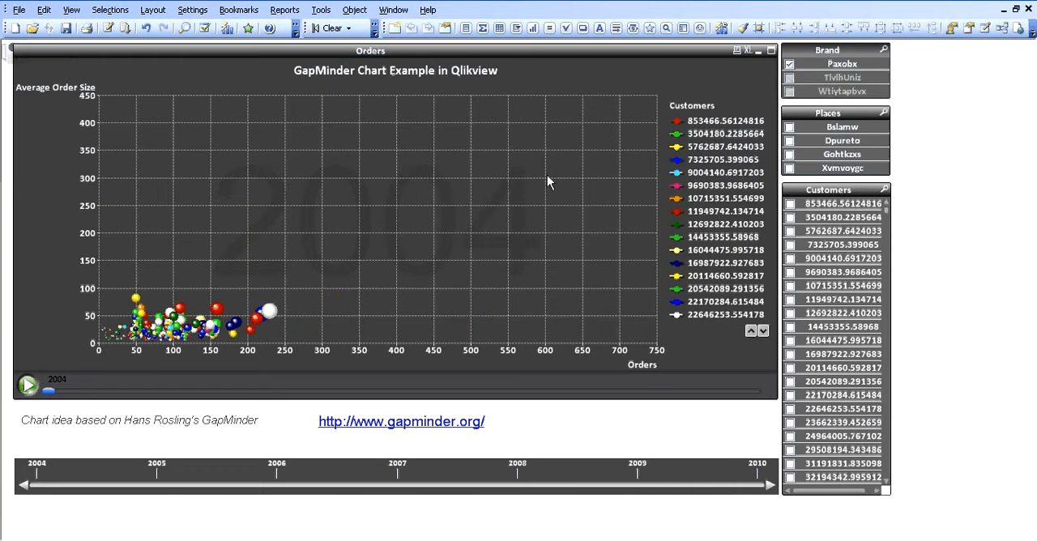
left_click(27, 385)
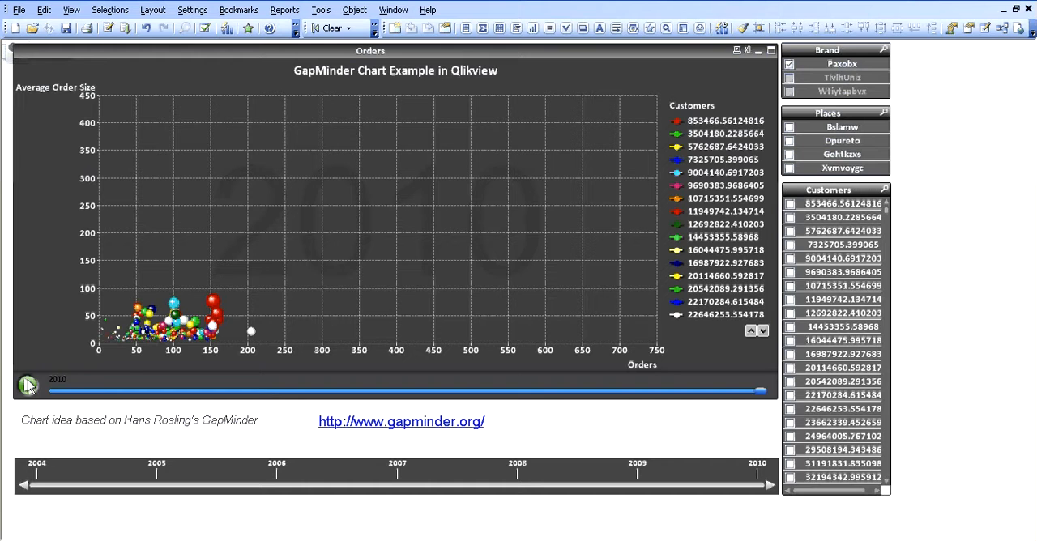
left_click(28, 386)
left_click(332, 30)
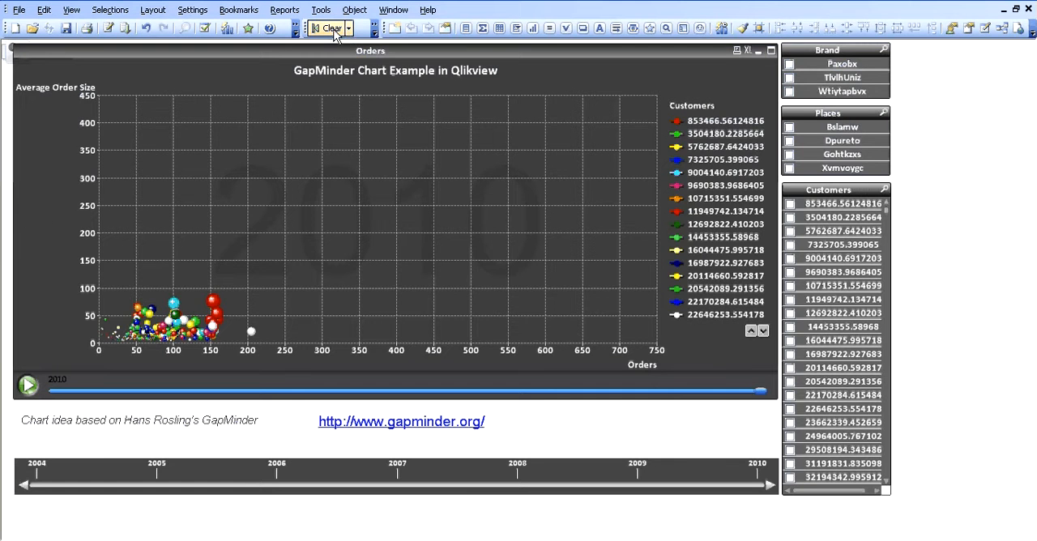
Minimize the Orders chart and start a new chart object of the scatter type on the sheet.
left_click(760, 51)
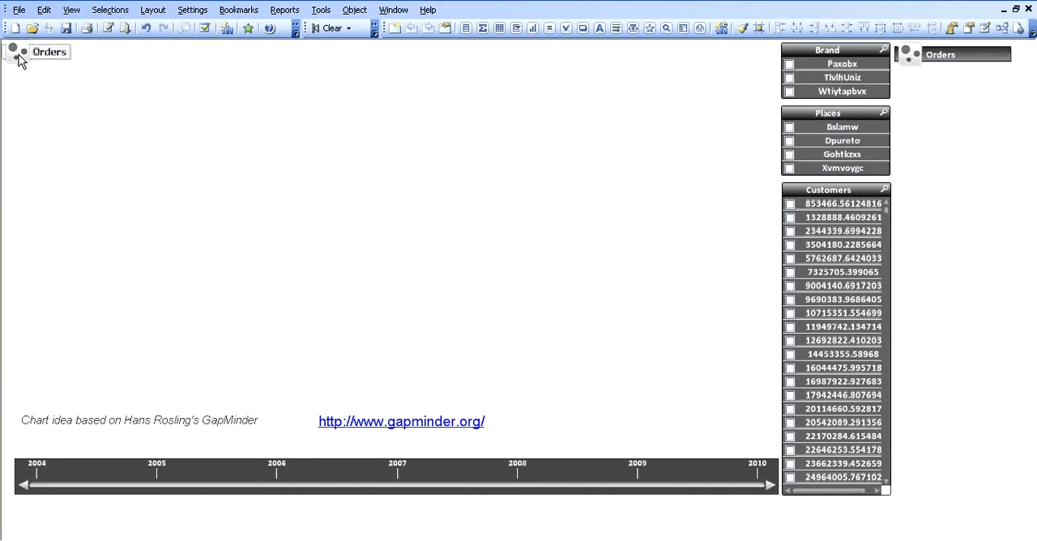
right_click(241, 124)
mouse_move(377, 168)
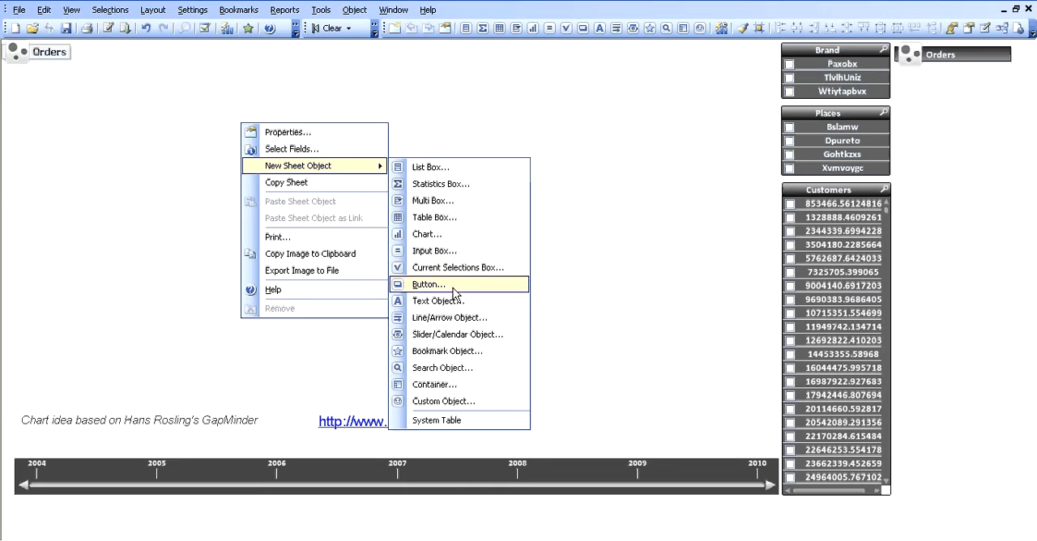
left_click(451, 235)
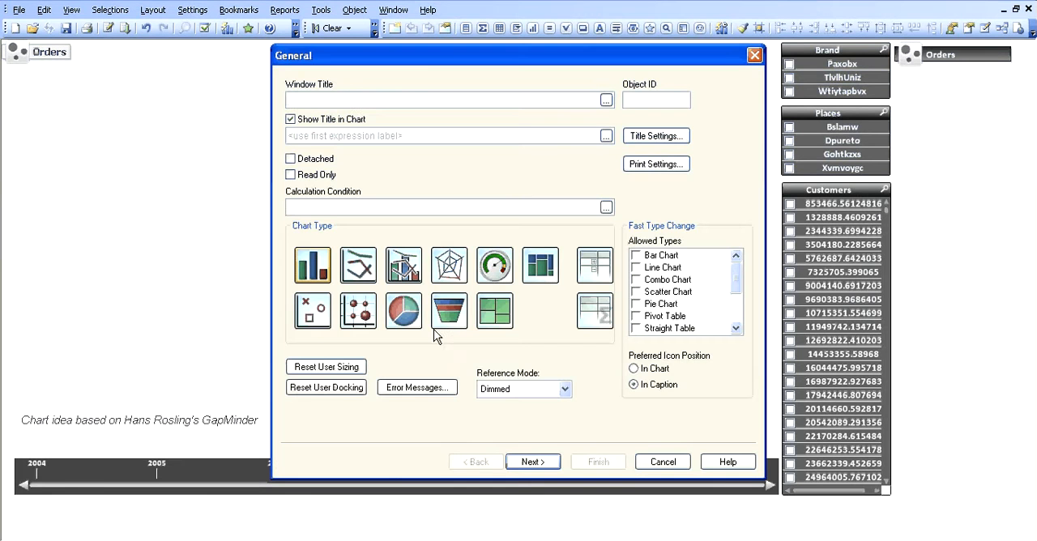
left_click(319, 311)
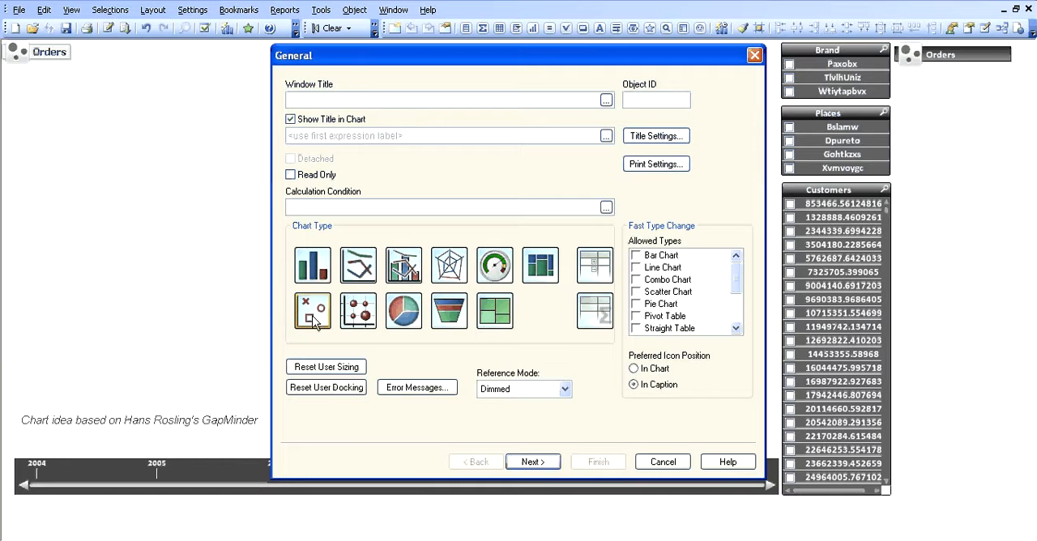
left_click(531, 461)
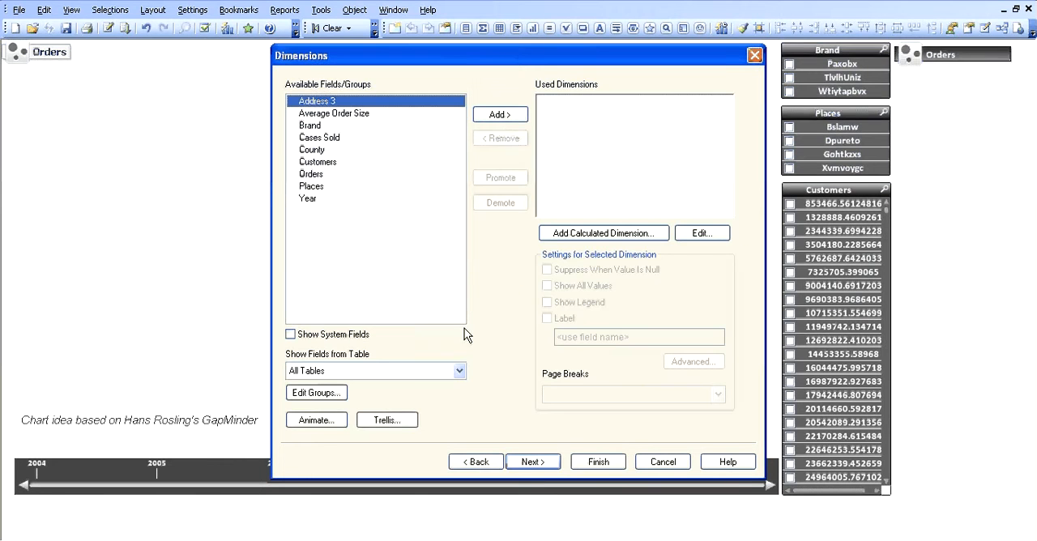
Add Year and Customers as the scatter chart's dimensions and finish creating the chart.
double_click(322, 198)
double_click(331, 160)
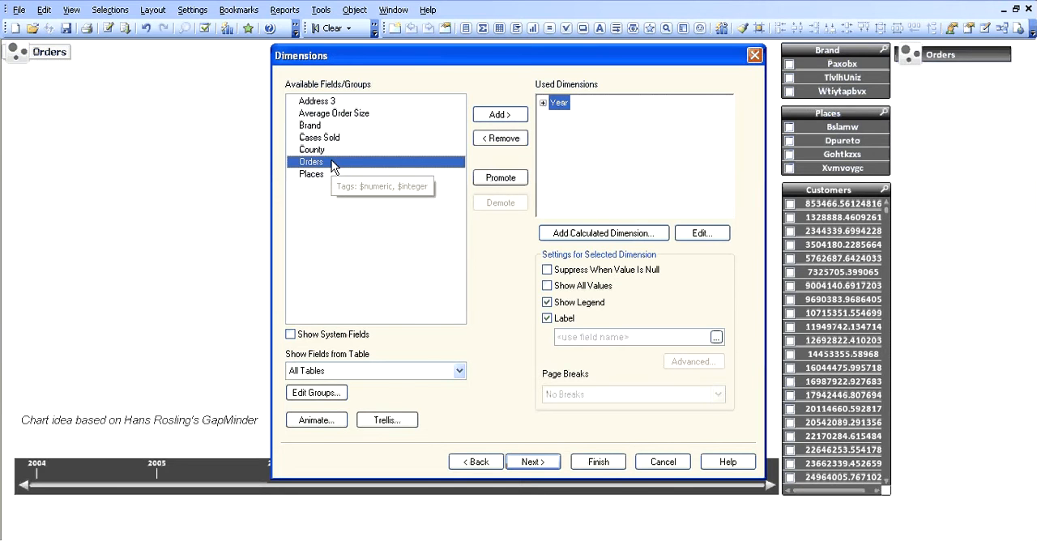
left_click(530, 462)
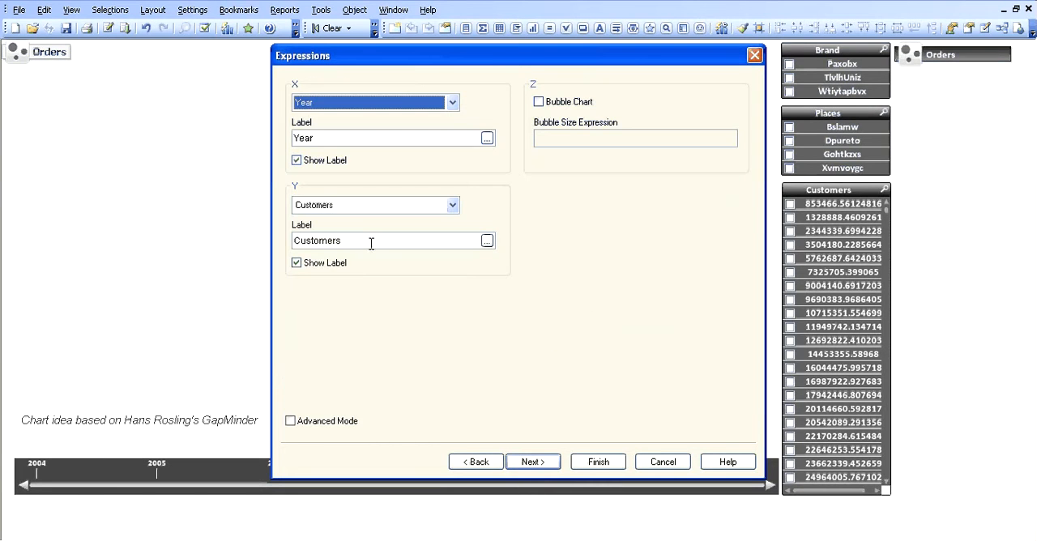
left_click(594, 461)
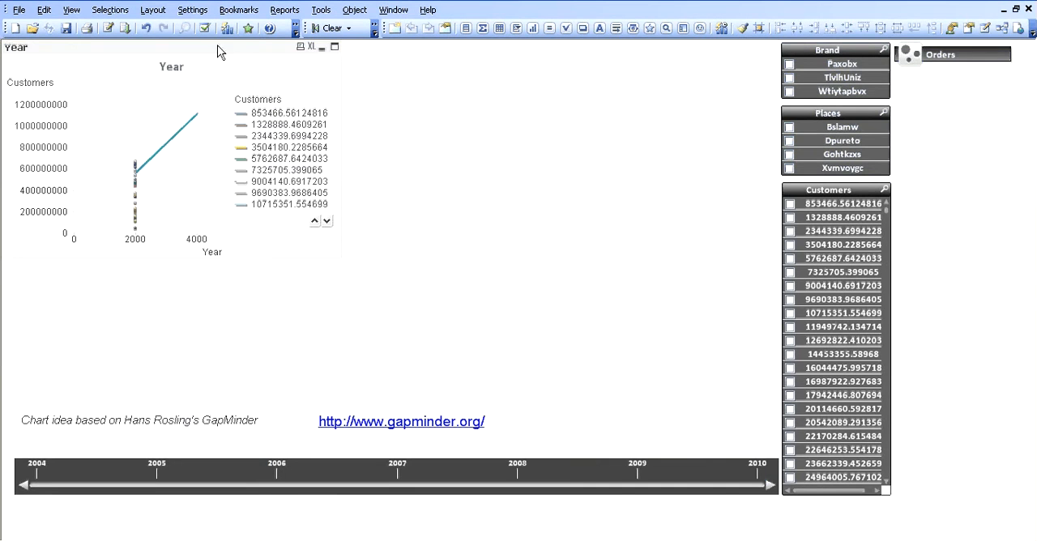
Move the new Year chart away from the sheet's corner and place the minimized Orders icon beside the Brand list box.
left_click_drag(219, 46, 296, 94)
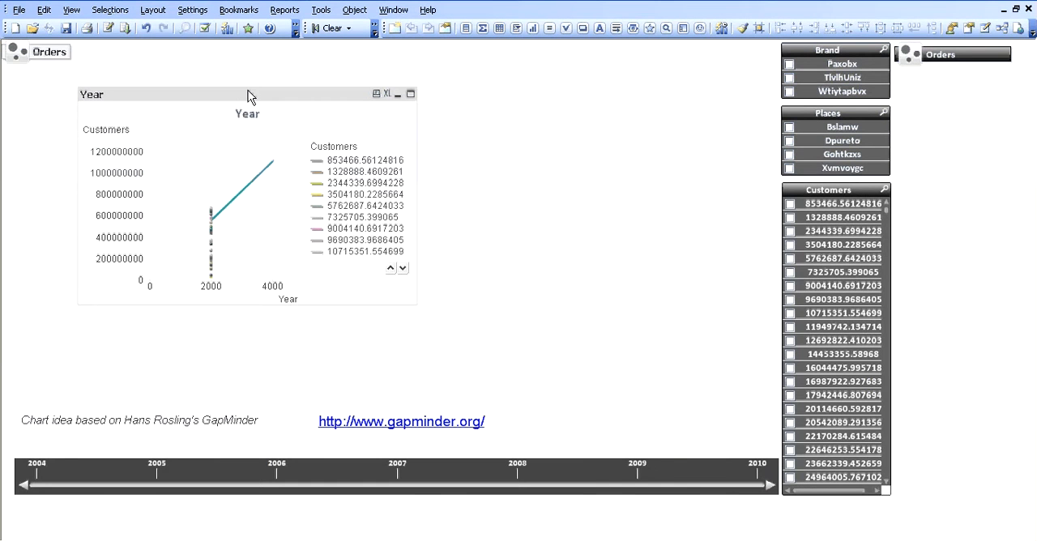
double_click(916, 64)
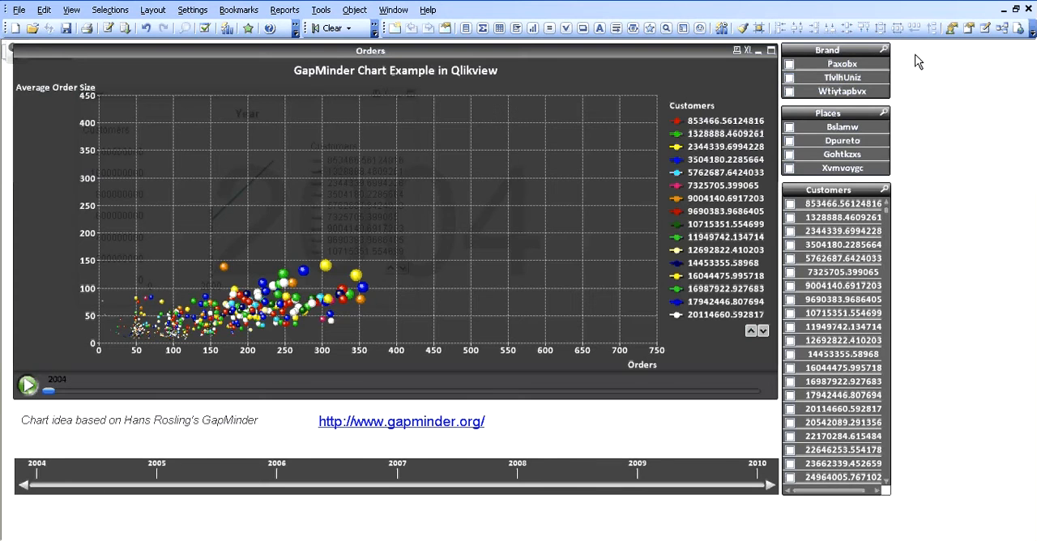
left_click(758, 51)
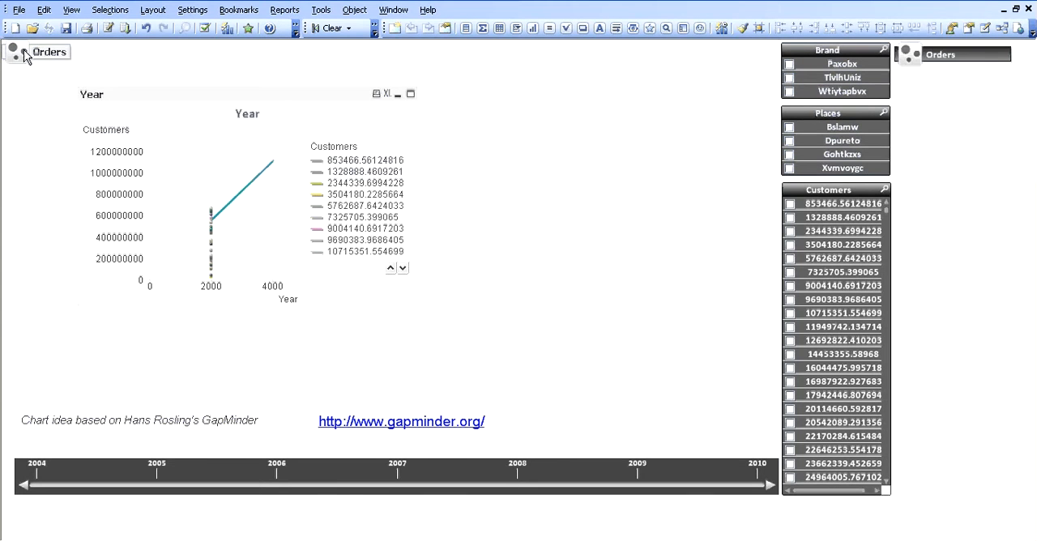
left_click_drag(940, 54, 943, 78)
In the Year chart's properties, enable Bubble Chart and delete the default Year and Customers expressions in Advanced Mode.
right_click(274, 98)
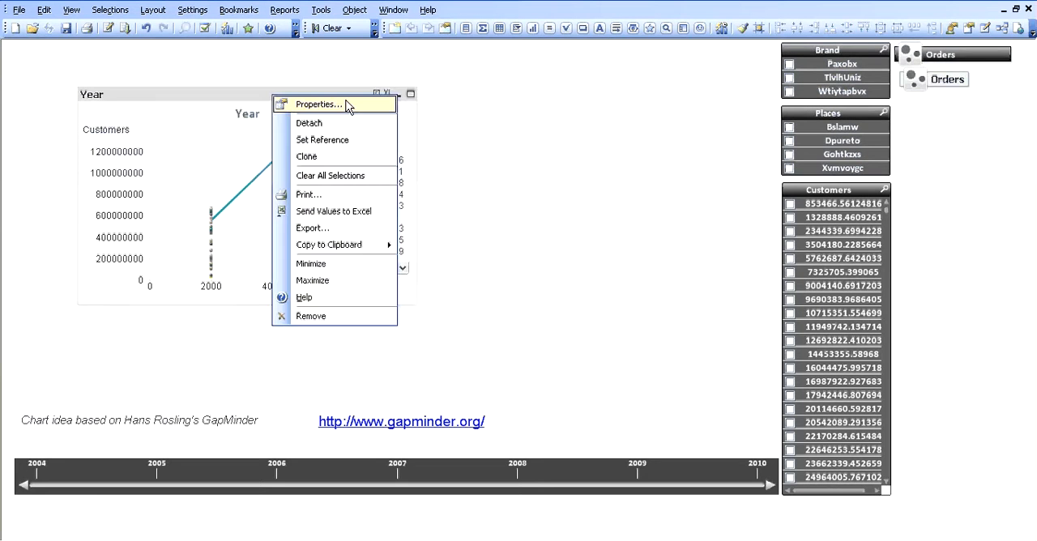
left_click(349, 106)
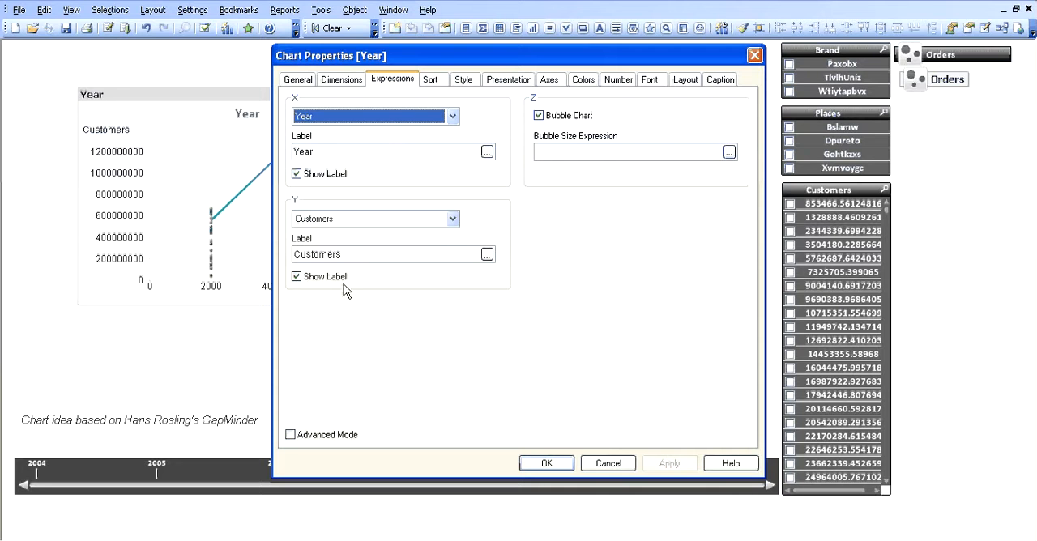
left_click(292, 435)
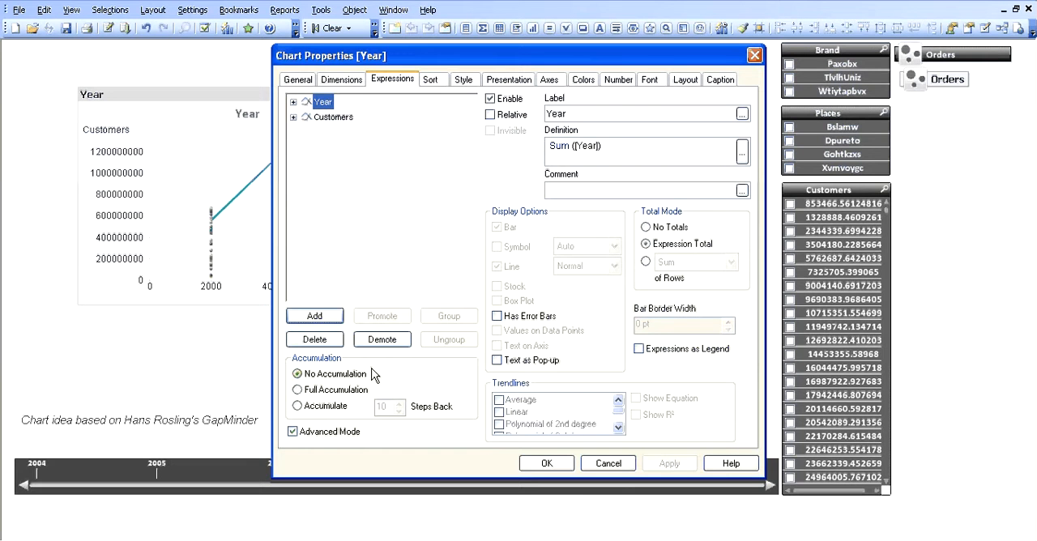
left_click(315, 340)
left_click(330, 340)
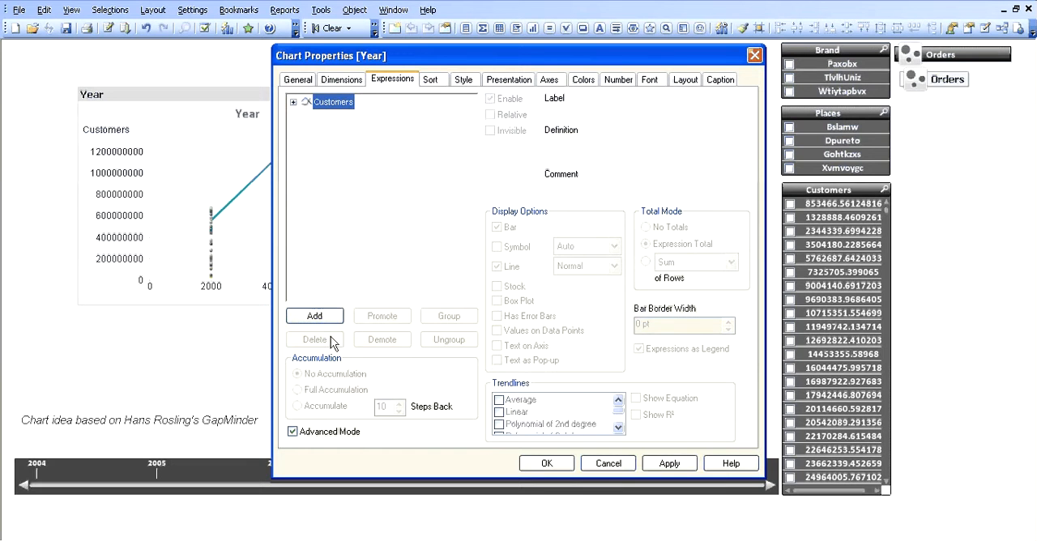
Add the expression sum(Orders) to the chart for the X axis.
left_click(314, 317)
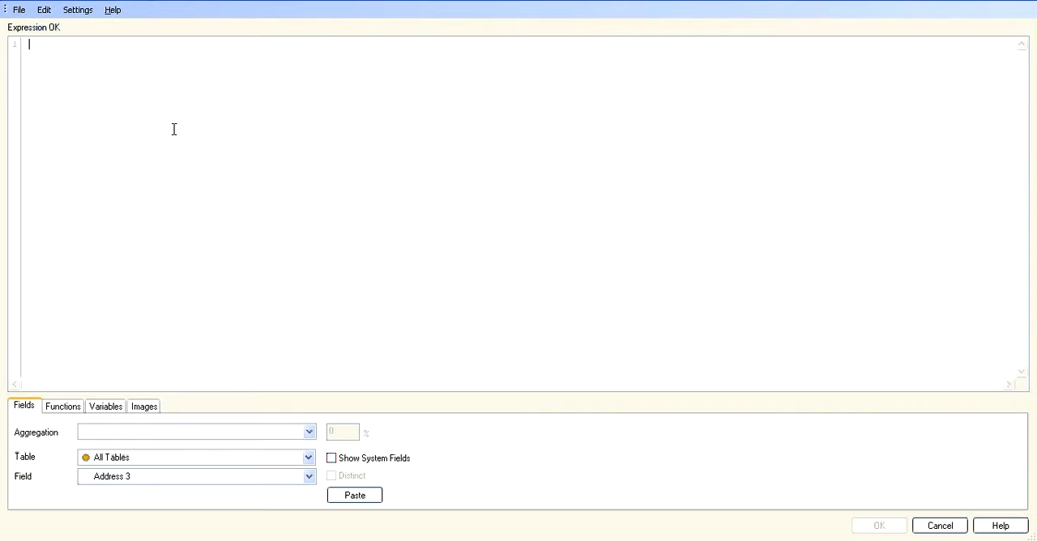
type("sum")
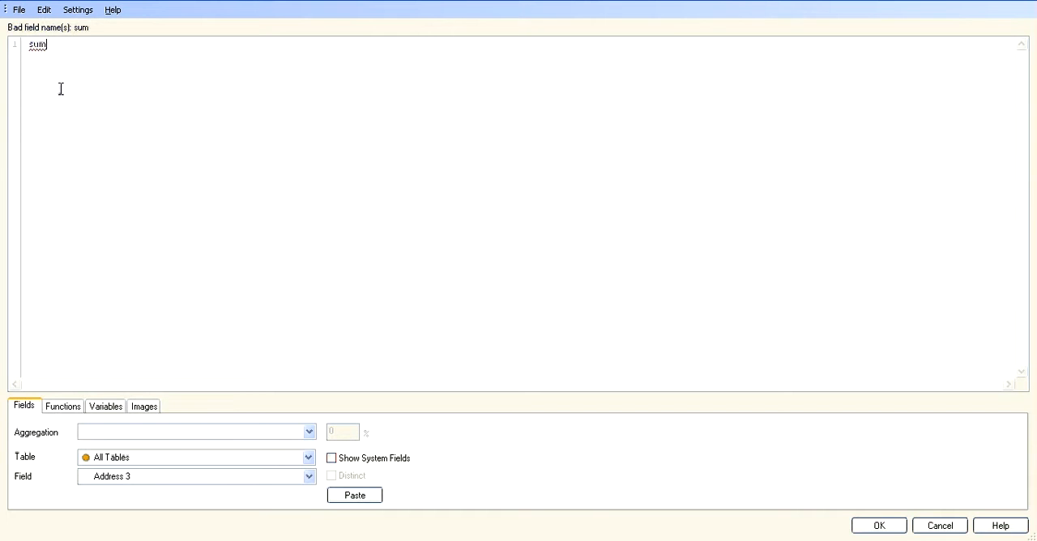
type("(Or")
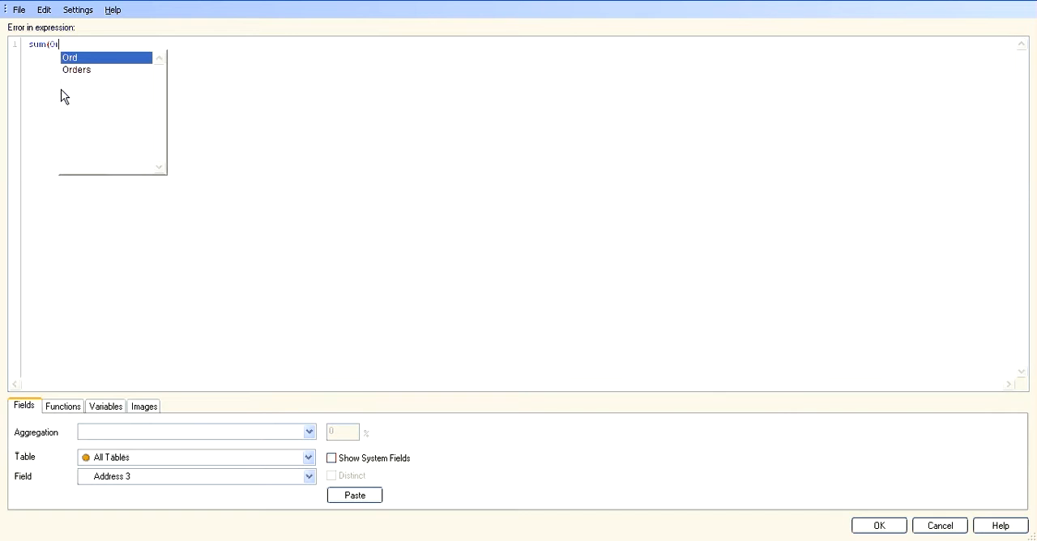
type("ders)")
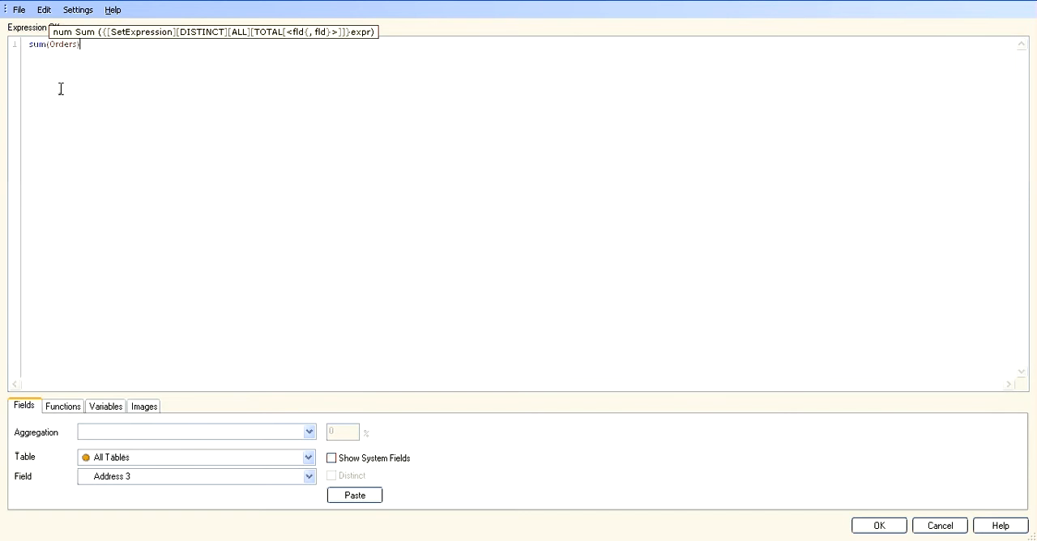
left_click(853, 525)
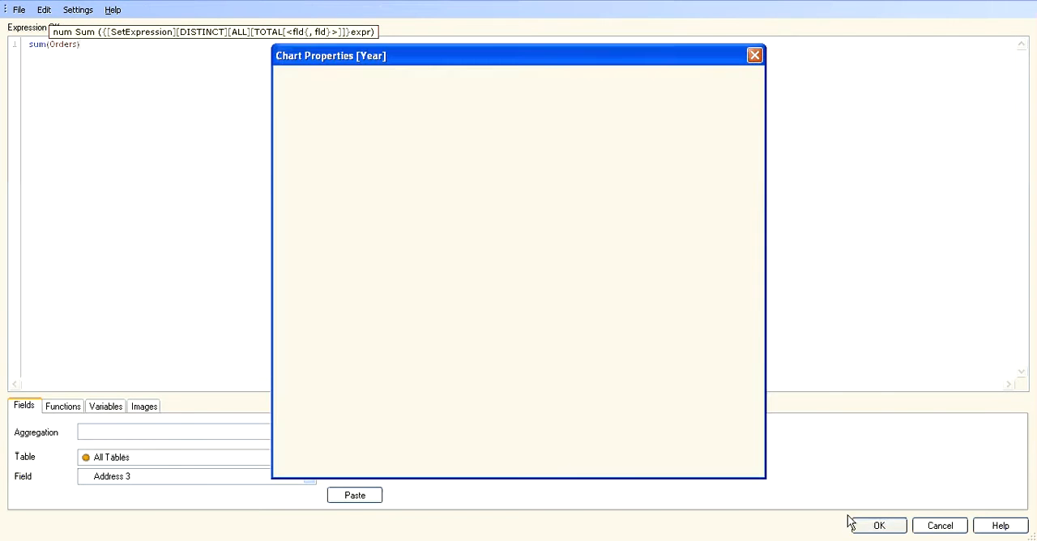
Add the expression sum([Average Order Size]) to the chart for the Y axis.
left_click(315, 316)
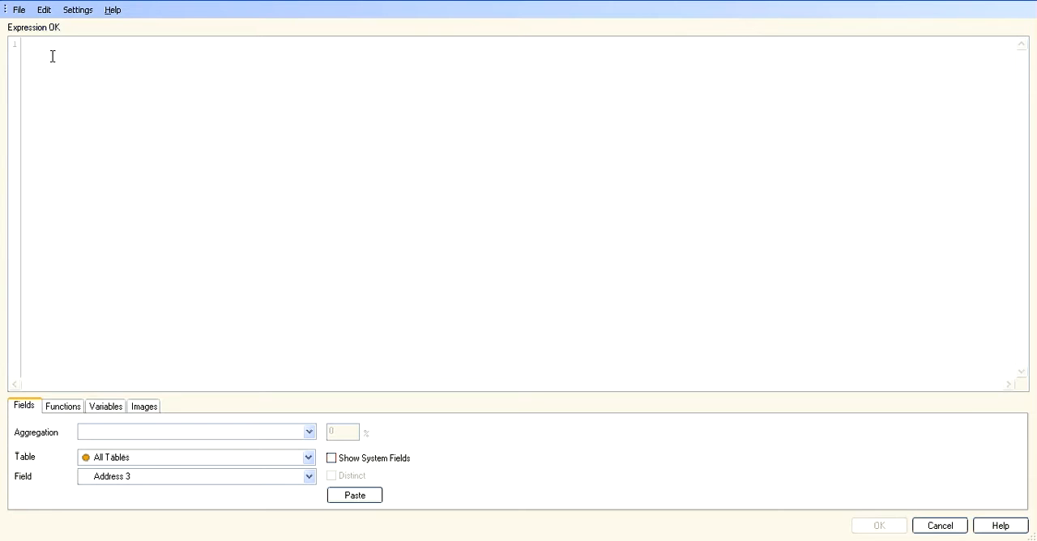
type("sum(")
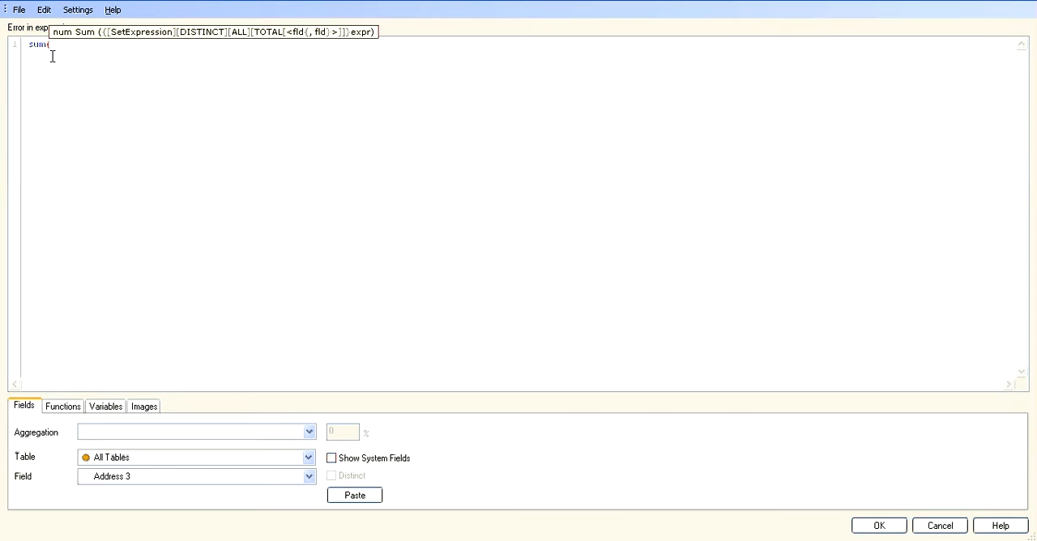
type("ave")
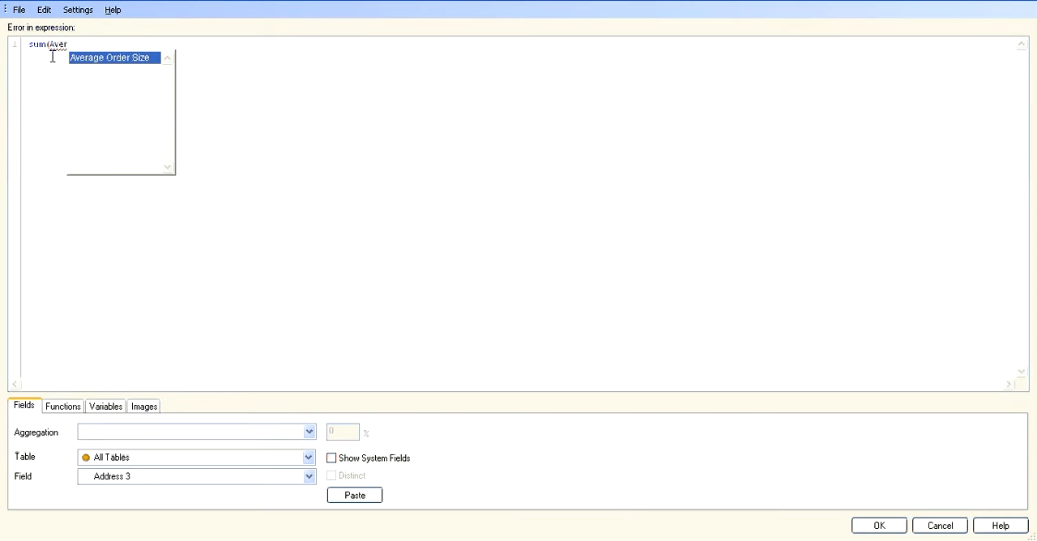
key("Return")
type(")")
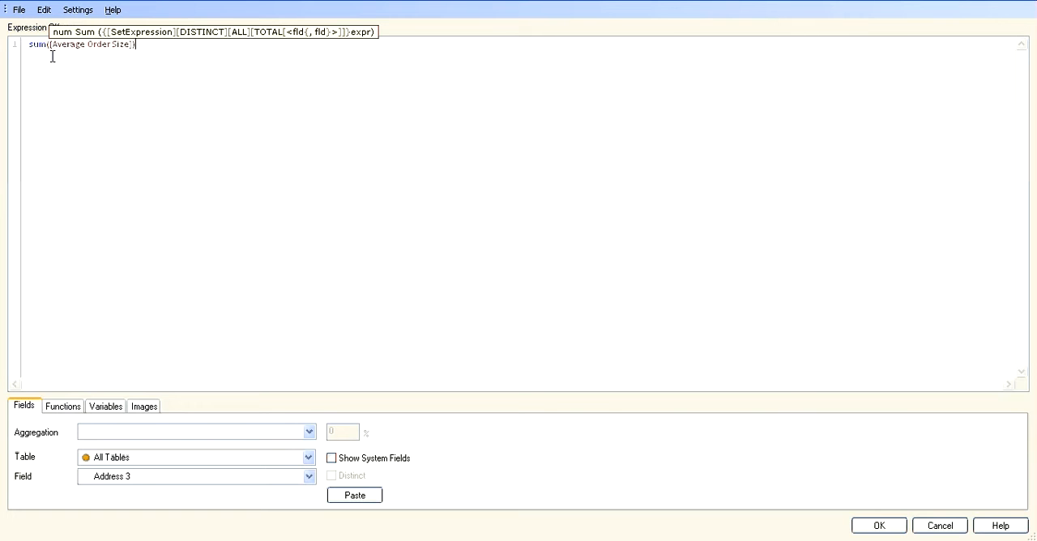
left_click(864, 525)
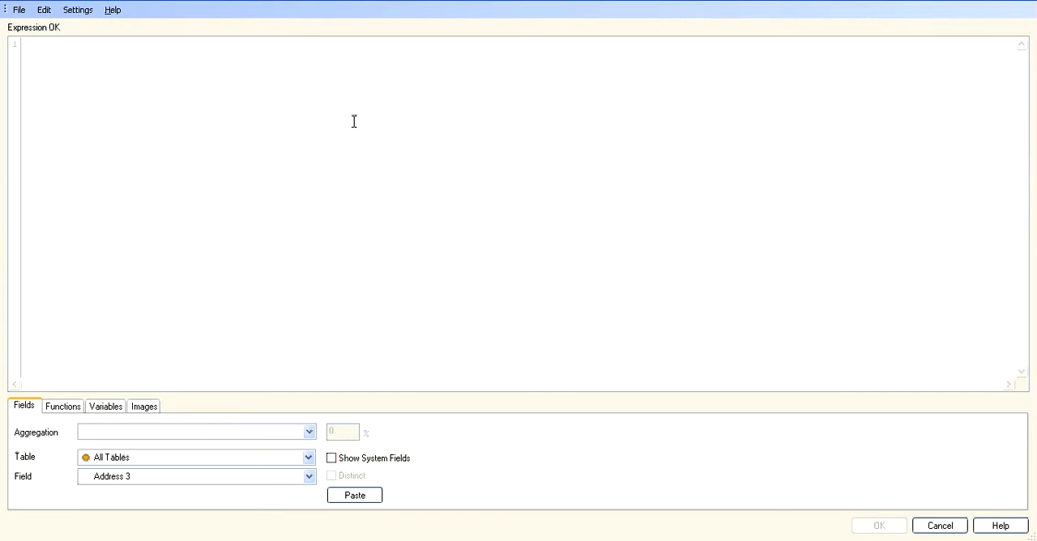
Add the bubble size expression sum([Cases Sold]) and turn off Advanced Mode for the expressions.
type("sum(")
type("[Cases Sold]")
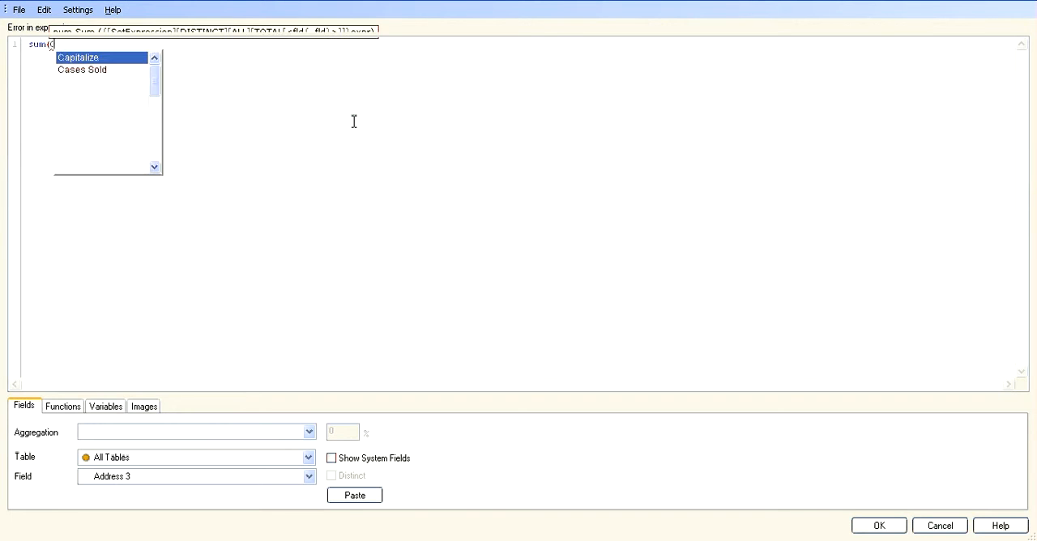
key("Return")
type(")")
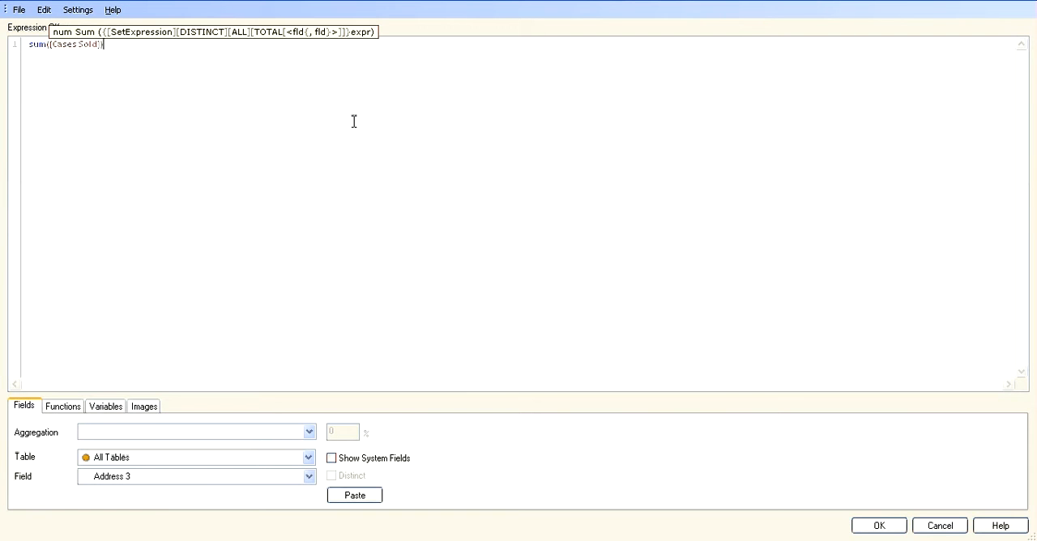
left_click(878, 527)
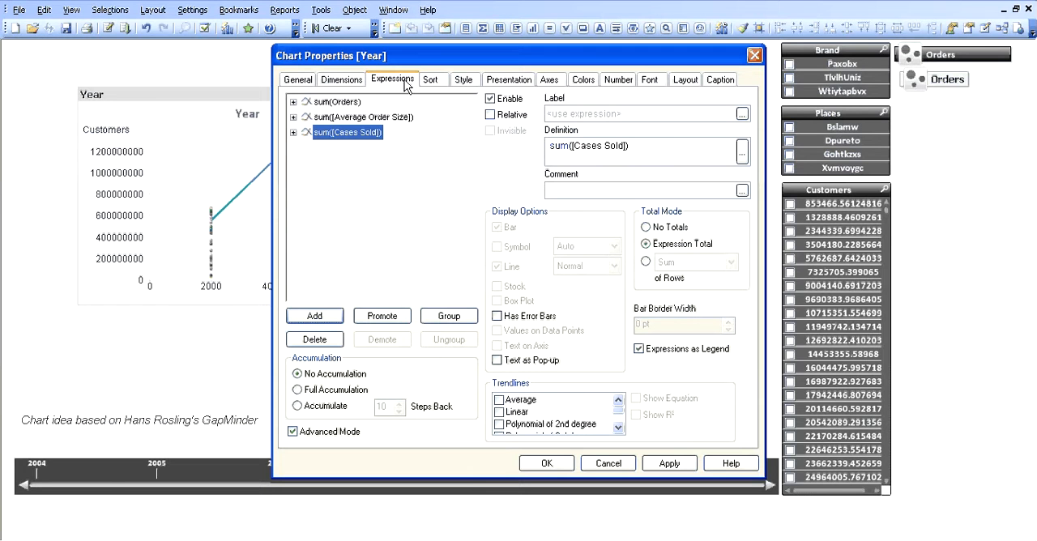
left_click(292, 432)
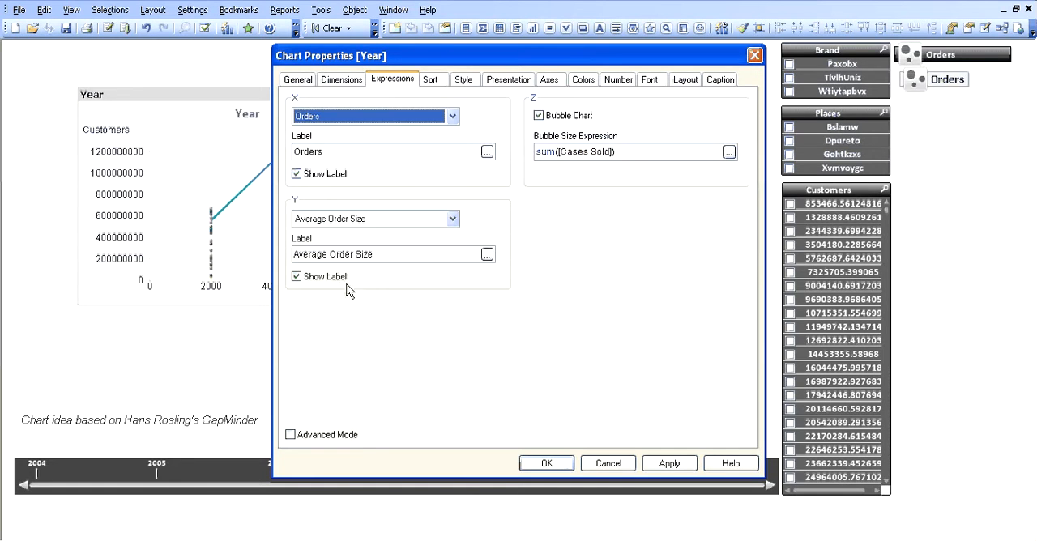
Apply the bubble chart expressions with Bubble Chart enabled and close the chart properties.
left_click(539, 115)
left_click(539, 115)
left_click(660, 463)
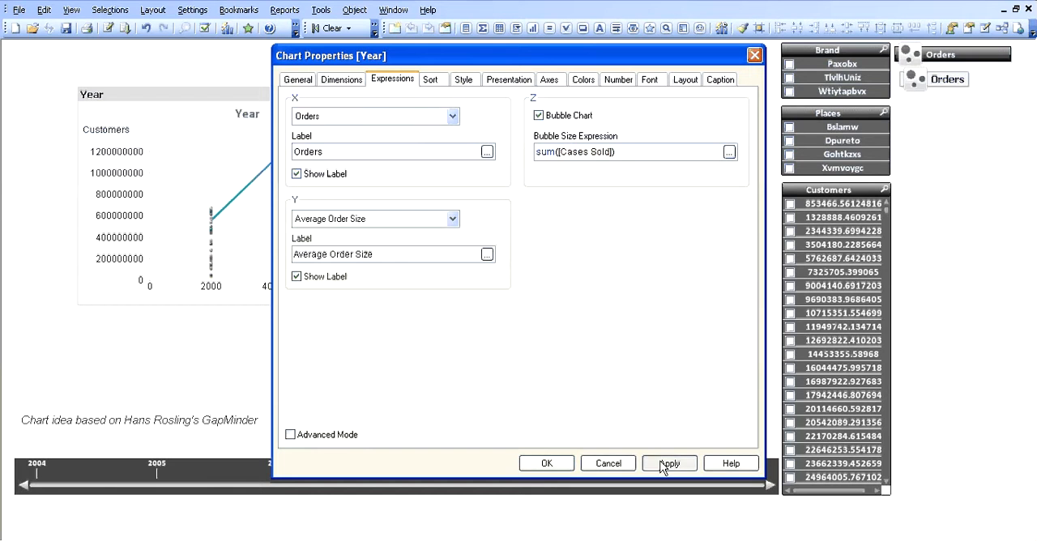
left_click(544, 462)
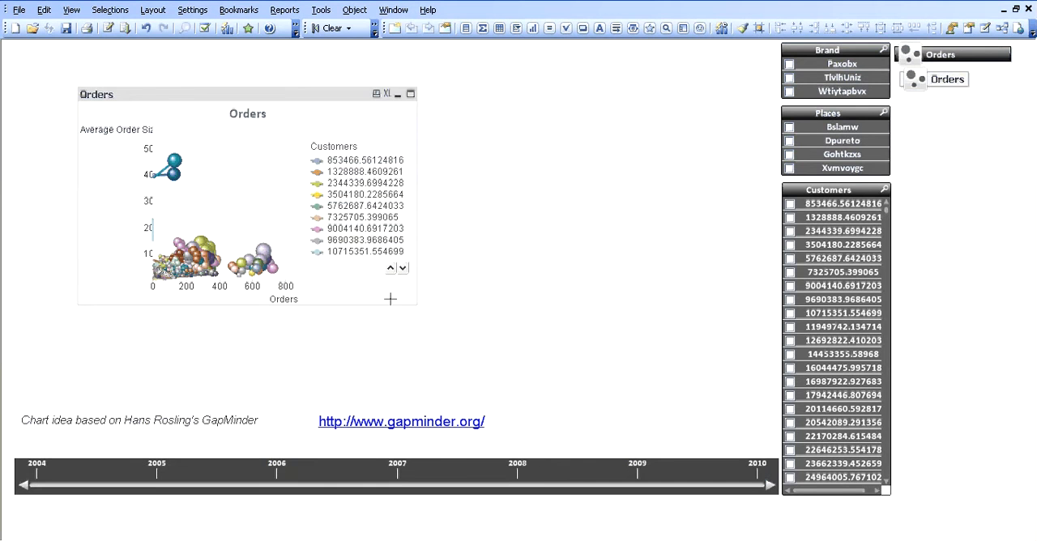
Move the Orders chart to the sheet's upper-left corner and enlarge it to reach the list boxes and just above the GapMinder note.
left_click_drag(216, 98, 146, 61)
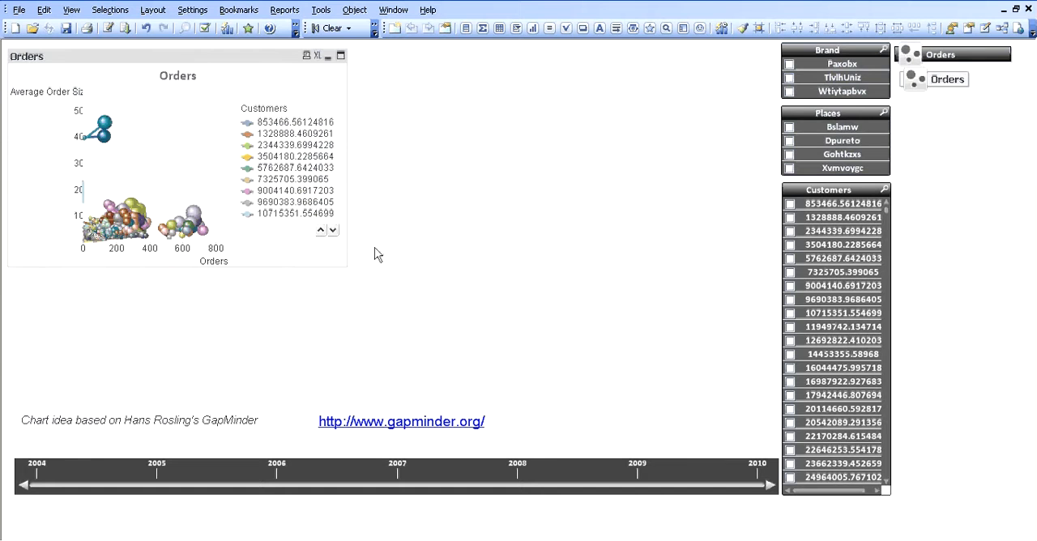
left_click_drag(347, 185, 768, 172)
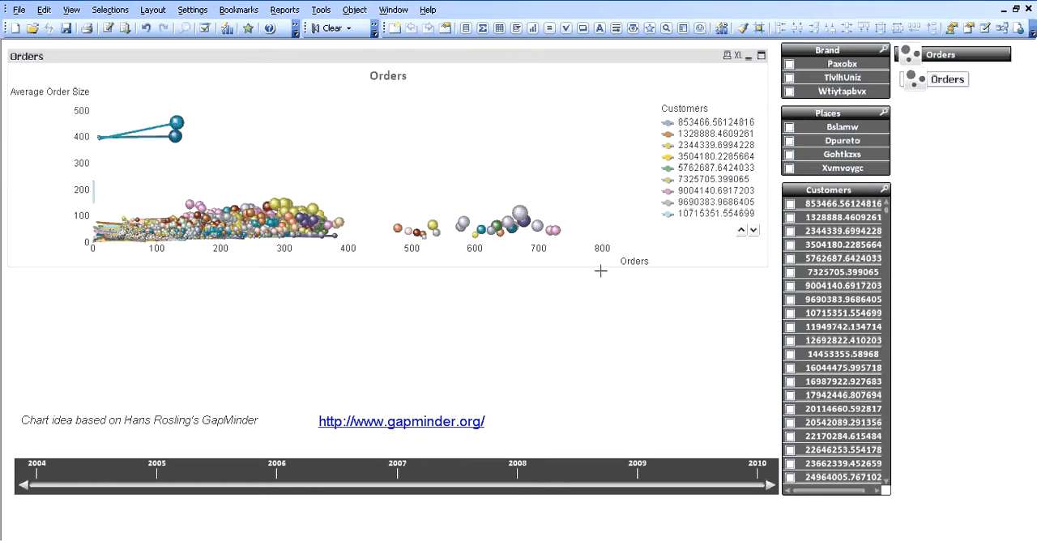
left_click_drag(597, 268, 579, 373)
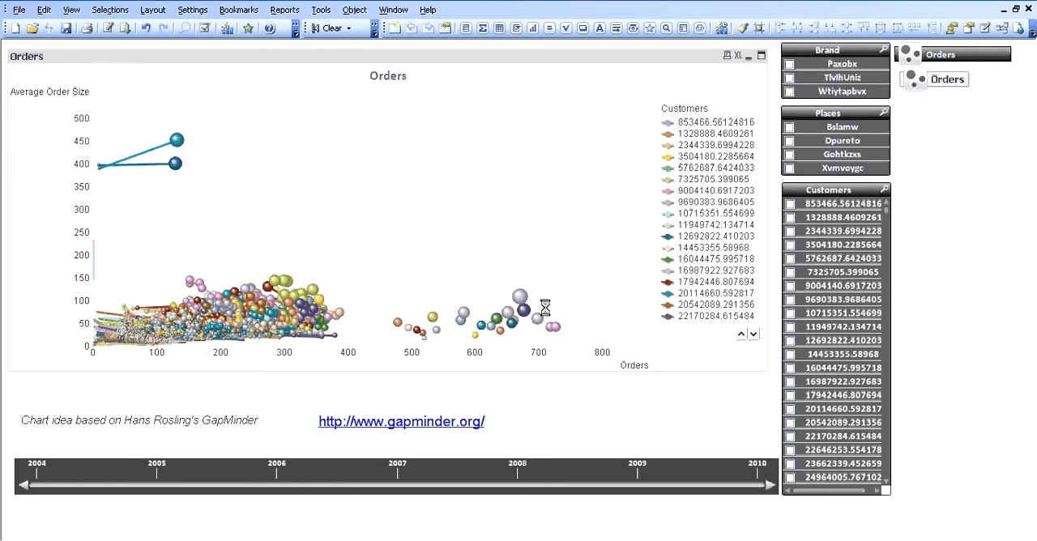
In the Orders chart's animation settings, enable Animate First Dimension and show the animation dimension value with Centered horizontal alignment.
right_click(259, 65)
left_click(304, 66)
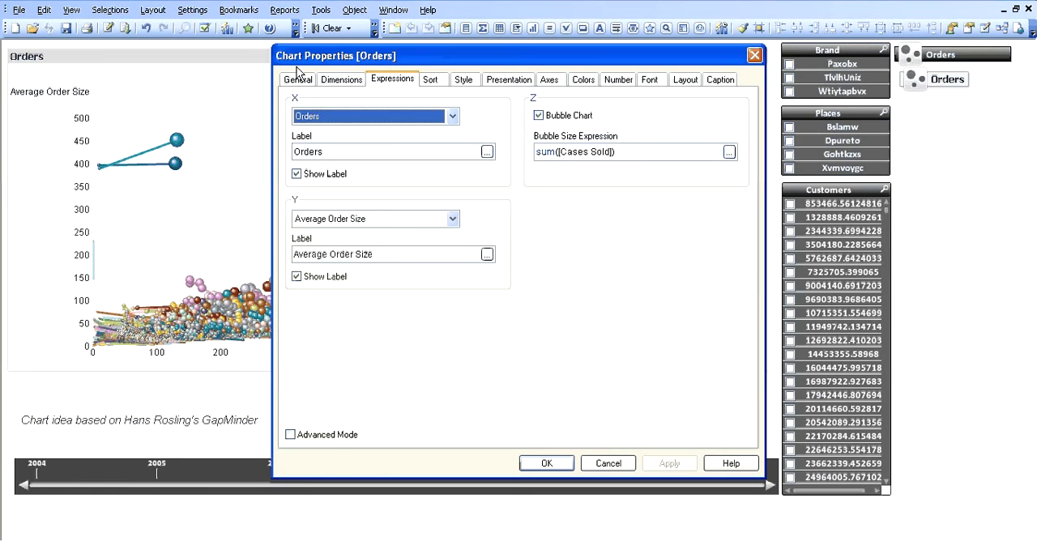
left_click(341, 81)
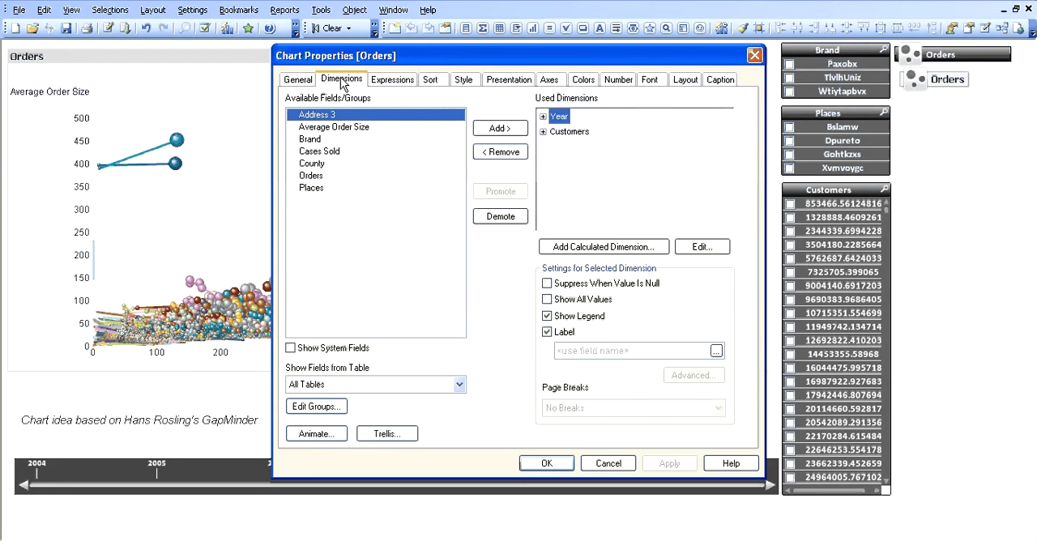
left_click(318, 436)
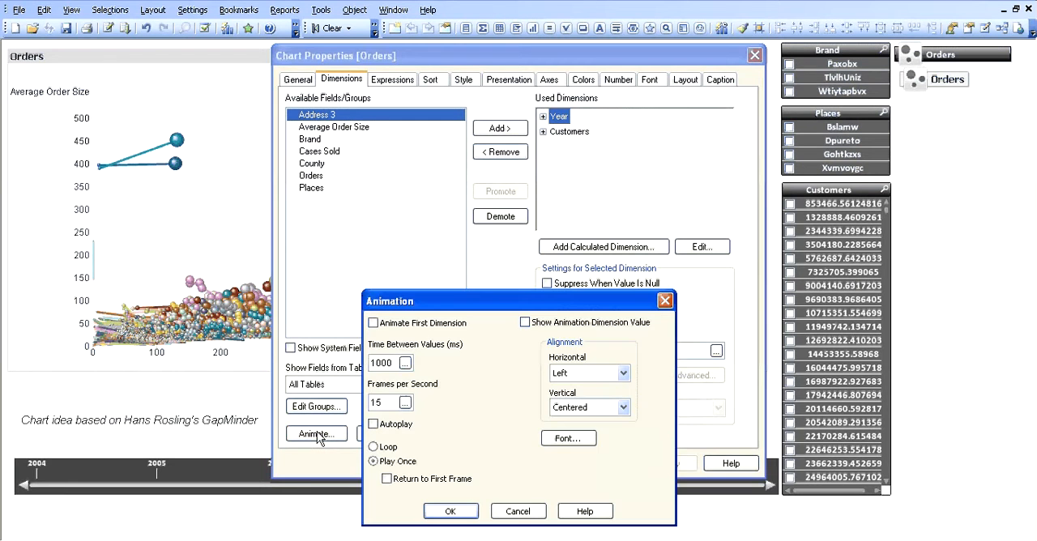
left_click(374, 324)
left_click(525, 323)
left_click(591, 373)
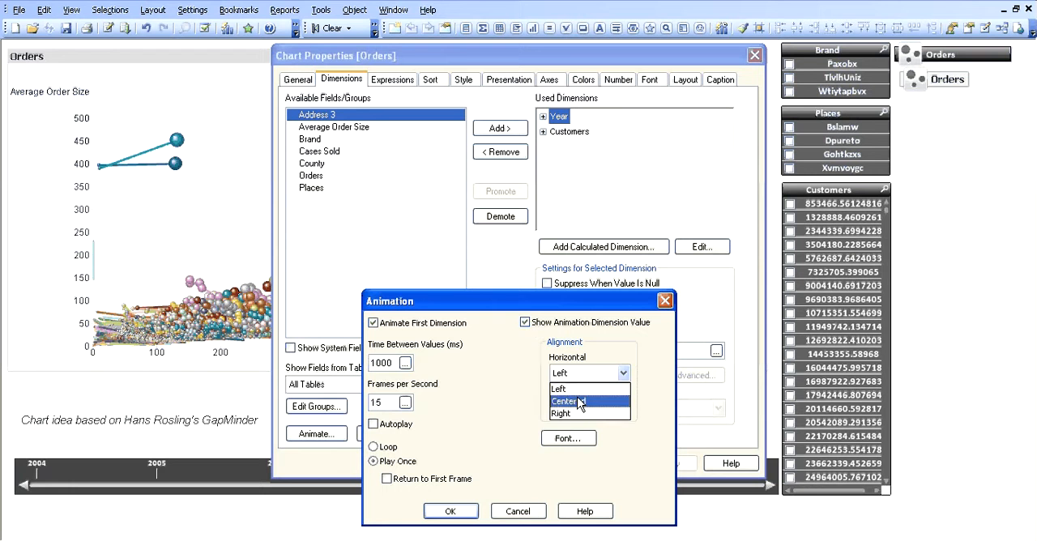
left_click(578, 407)
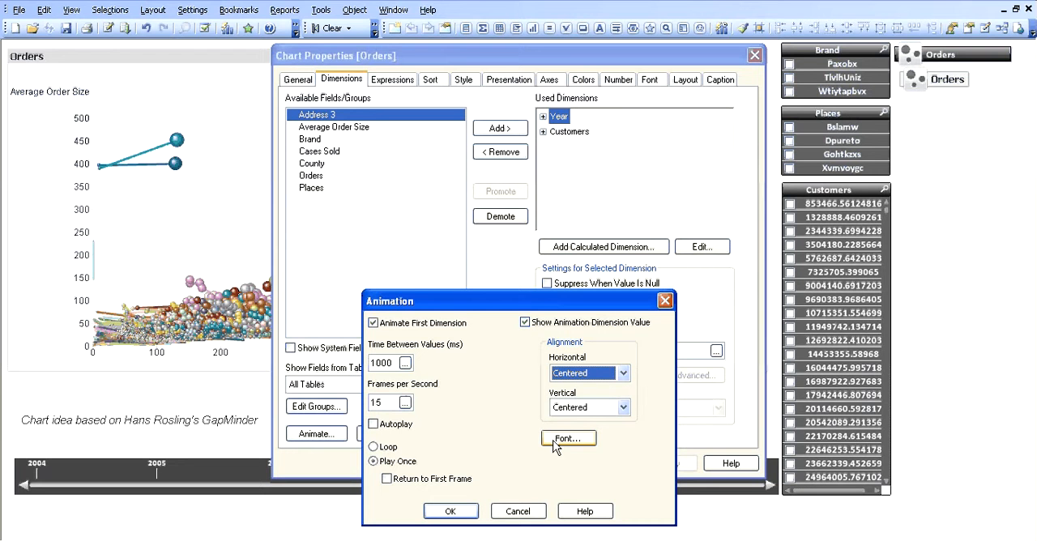
Set the animation's time between values to 1750 ms and its frames per second to 30.
double_click(381, 363)
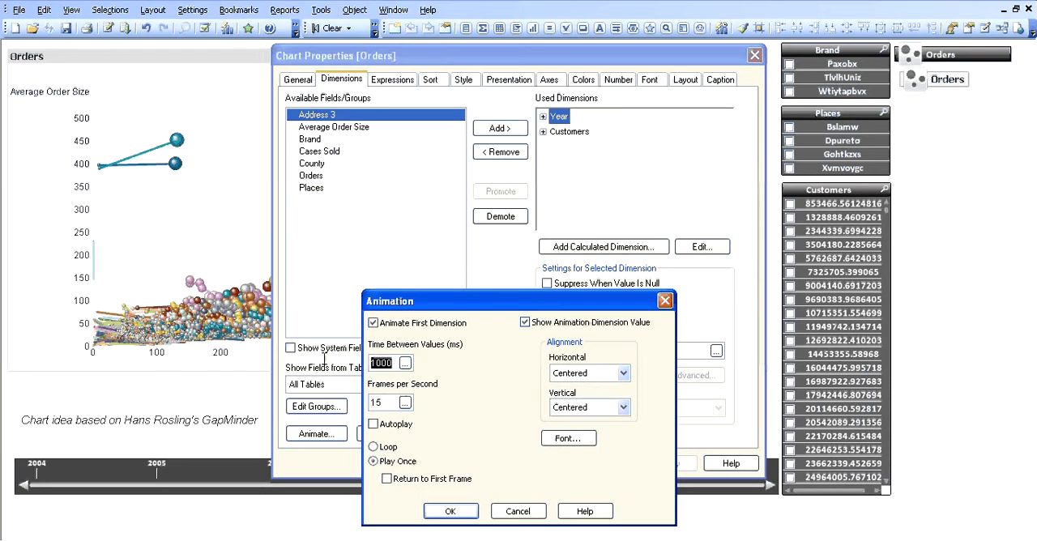
type("1750")
key("Tab")
key("Tab")
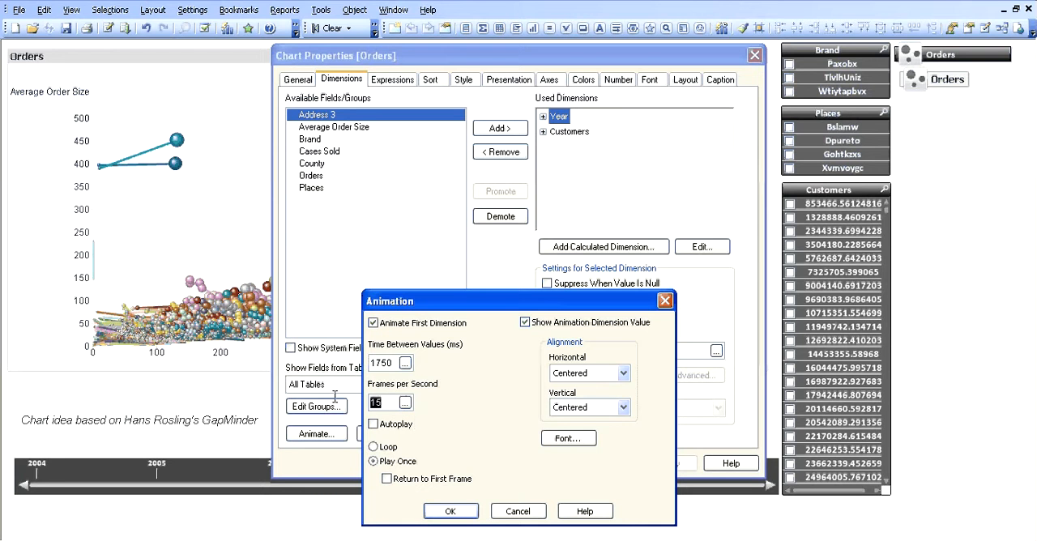
type("30")
Set the animation dimension value's font size to 150 and apply the animation settings to the chart.
left_click(570, 438)
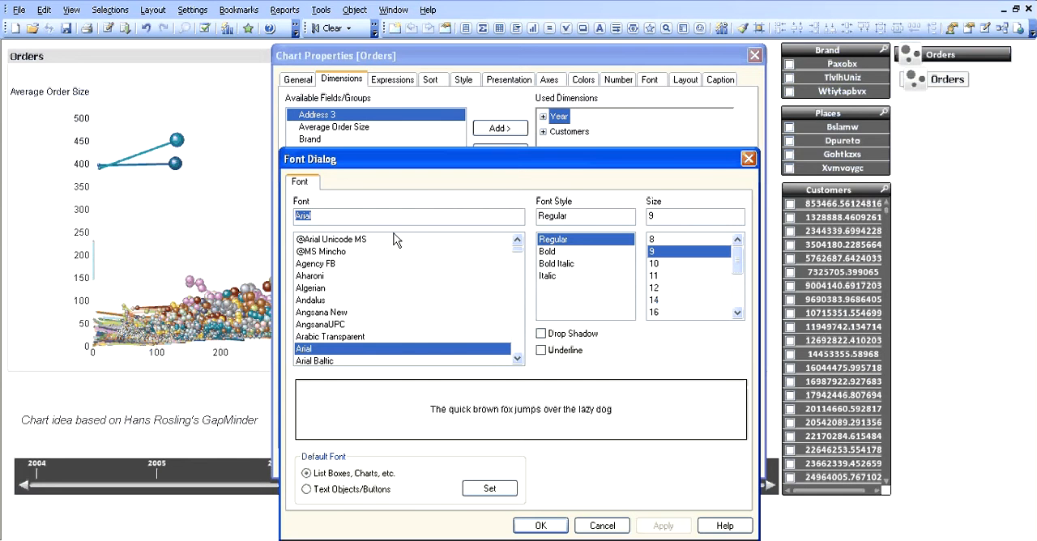
left_click_drag(677, 215, 595, 218)
type("150")
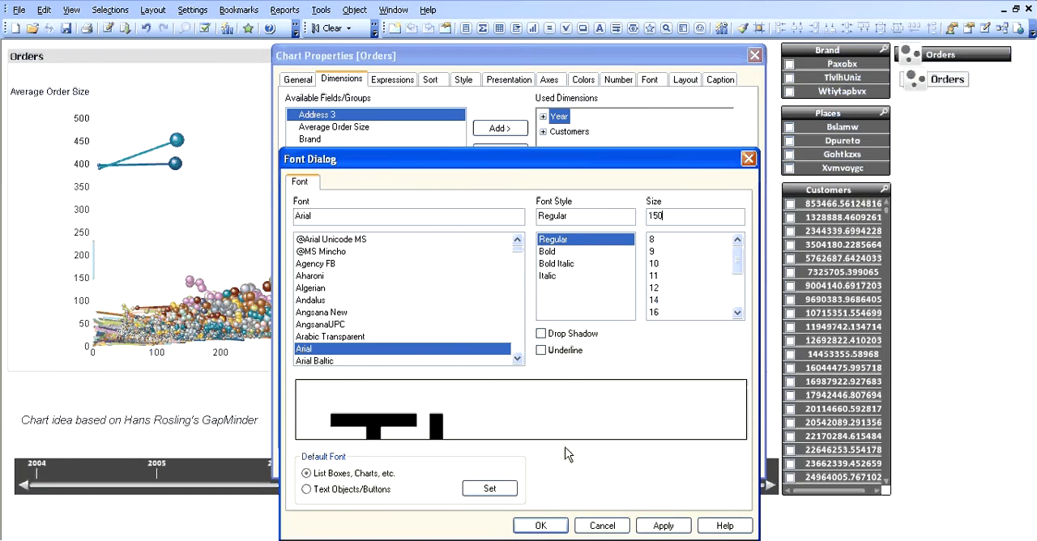
left_click(540, 525)
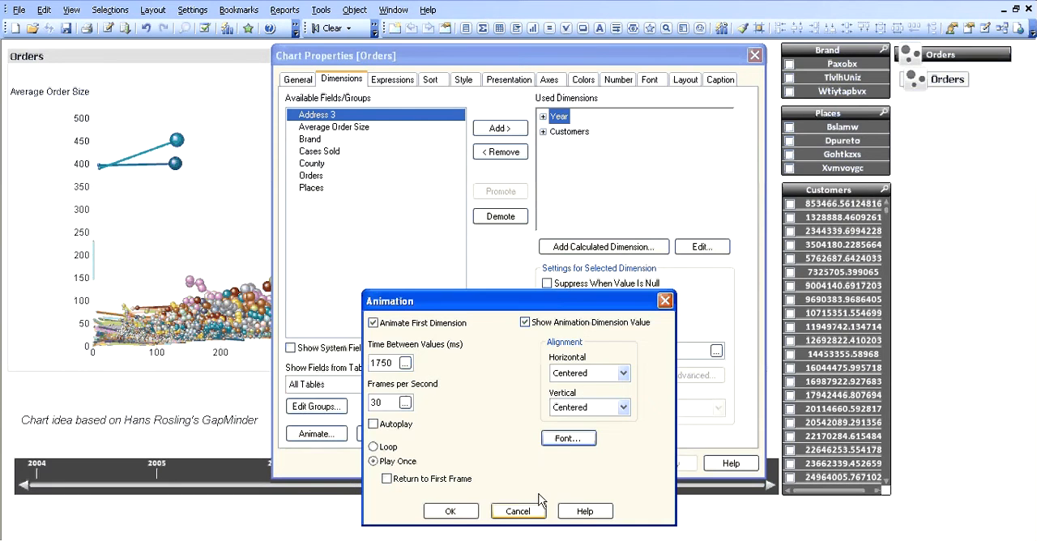
left_click(452, 512)
left_click(669, 465)
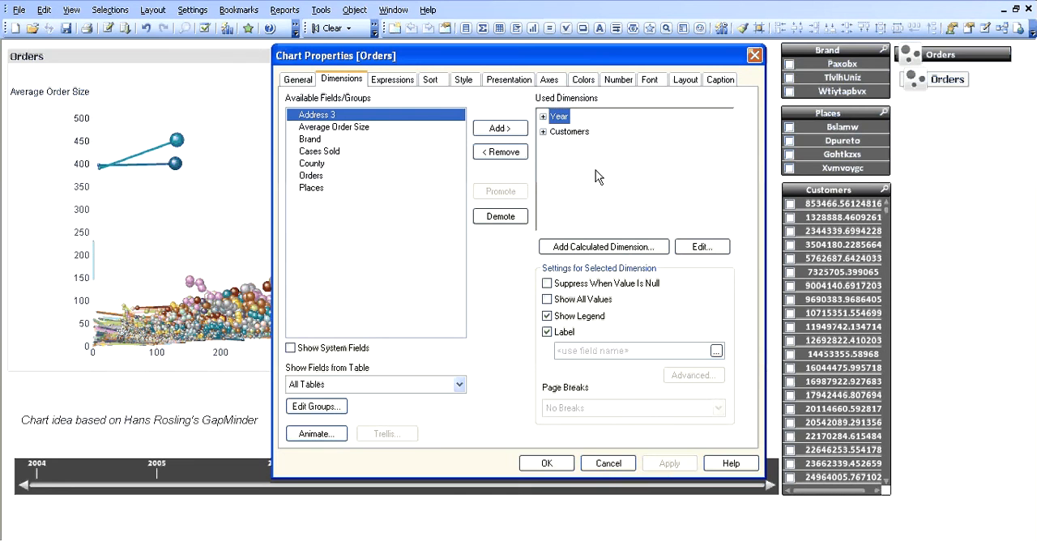
Turn off Forced 0 and turn on Show Grid for both the X and Y axes, and apply the changes.
left_click_drag(521, 62, 467, 61)
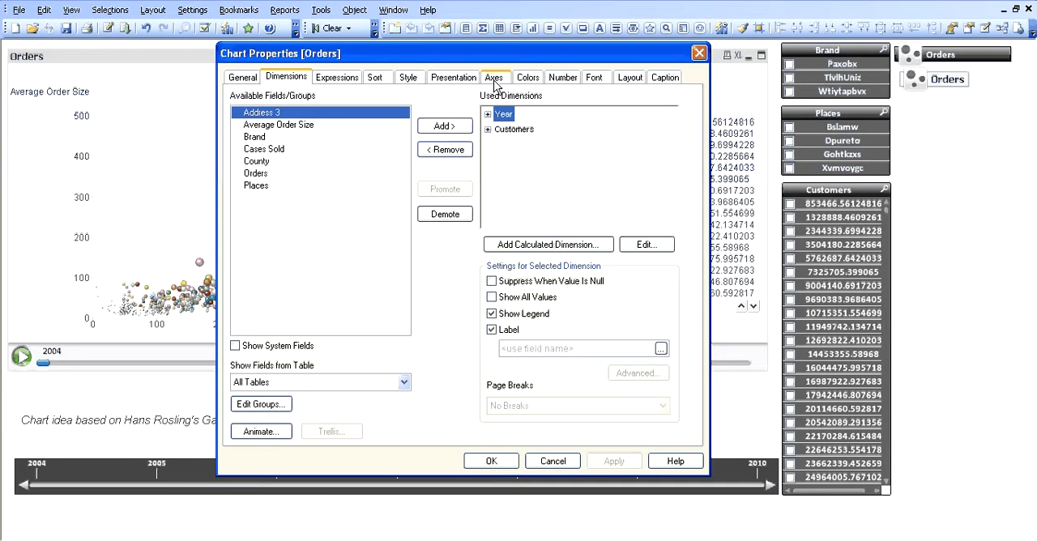
left_click(494, 78)
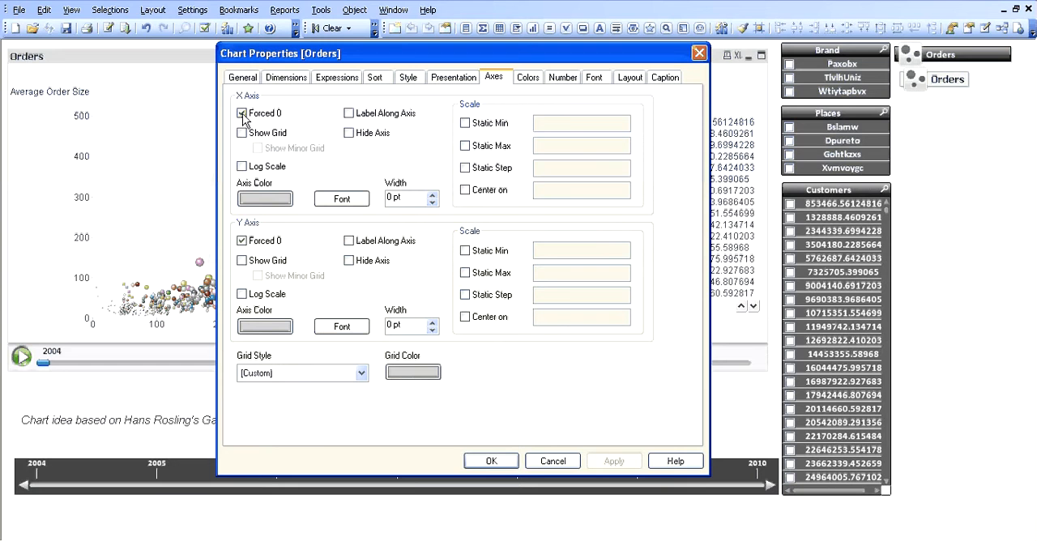
left_click(241, 114)
left_click(241, 240)
left_click(243, 133)
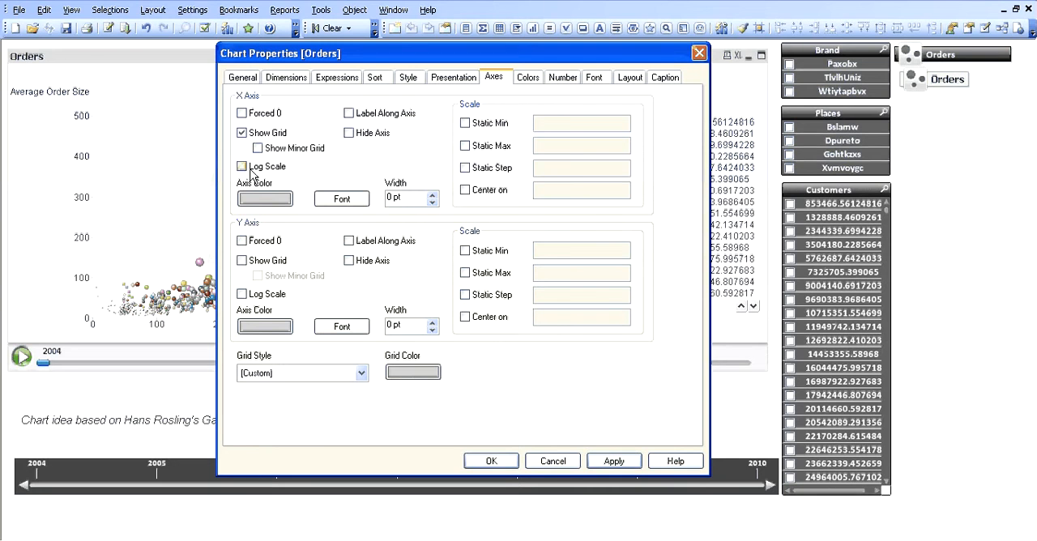
left_click(241, 260)
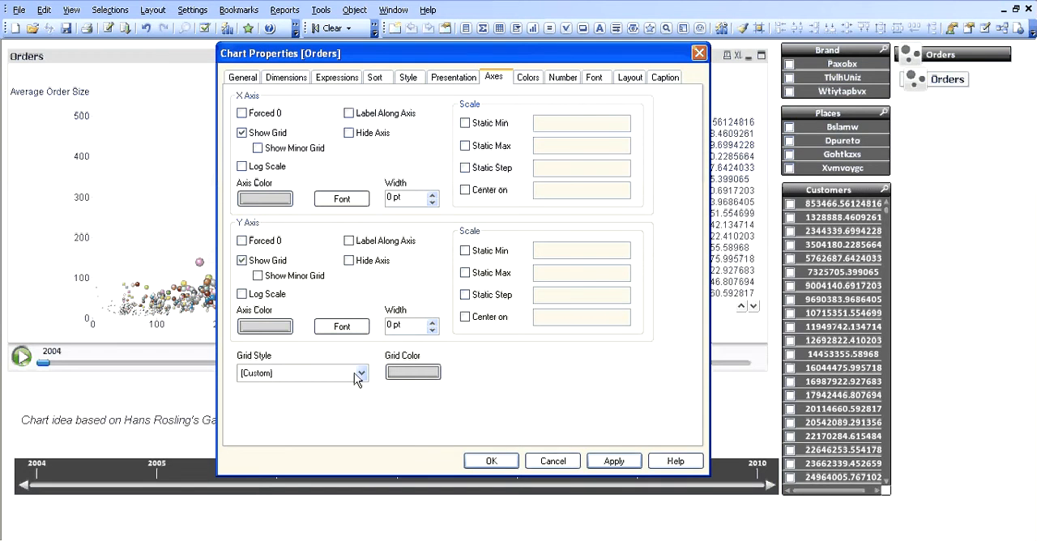
left_click(613, 461)
Set the fixed base color of the Orders chart's frame background to black.
left_click_drag(438, 55, 480, 41)
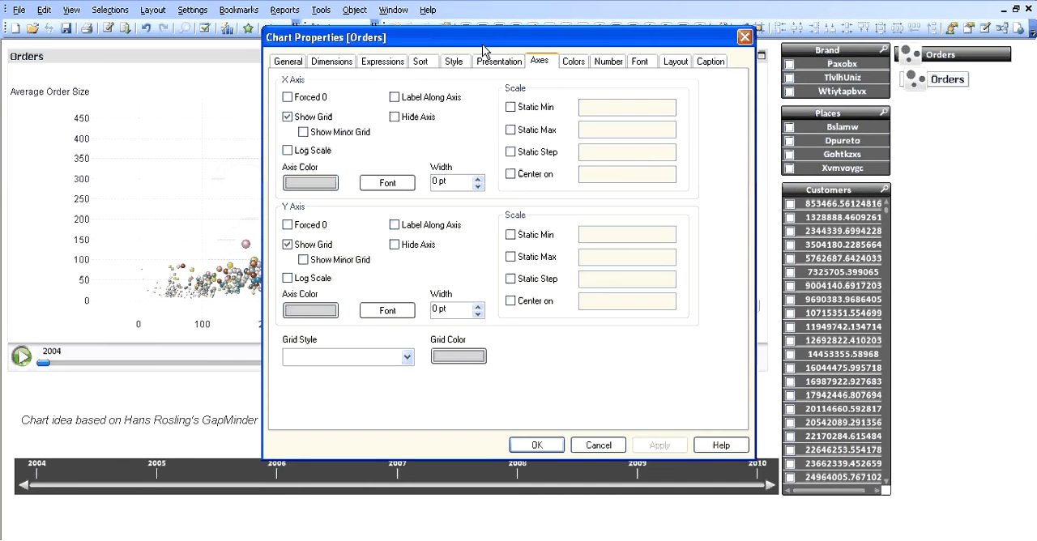
left_click(575, 63)
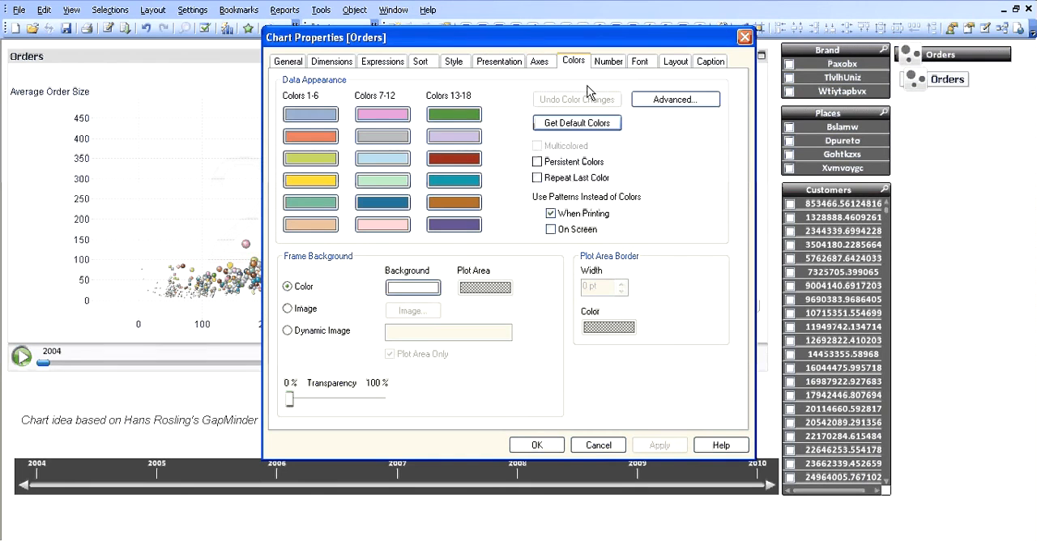
left_click(428, 289)
left_click(659, 138)
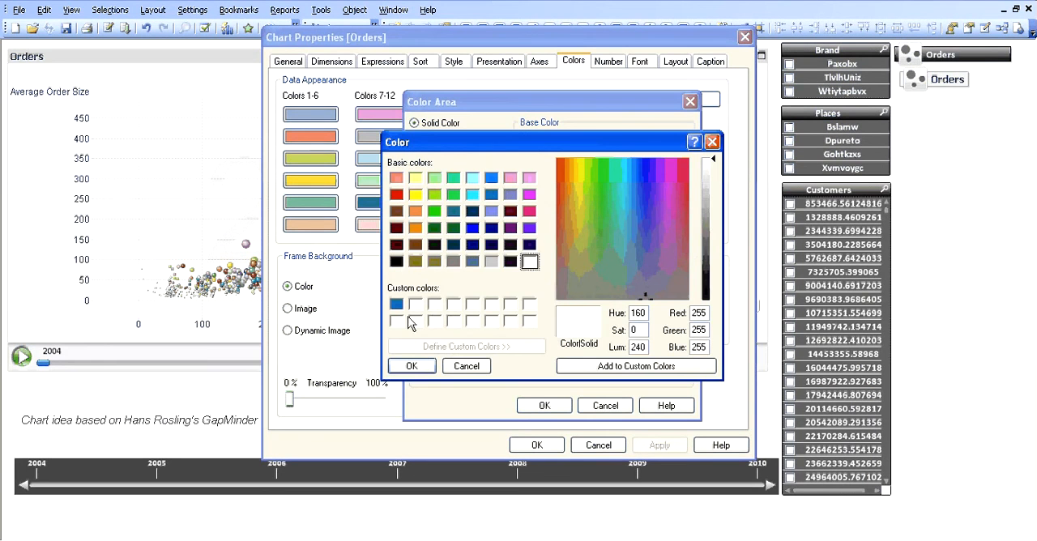
left_click(396, 261)
left_click(410, 365)
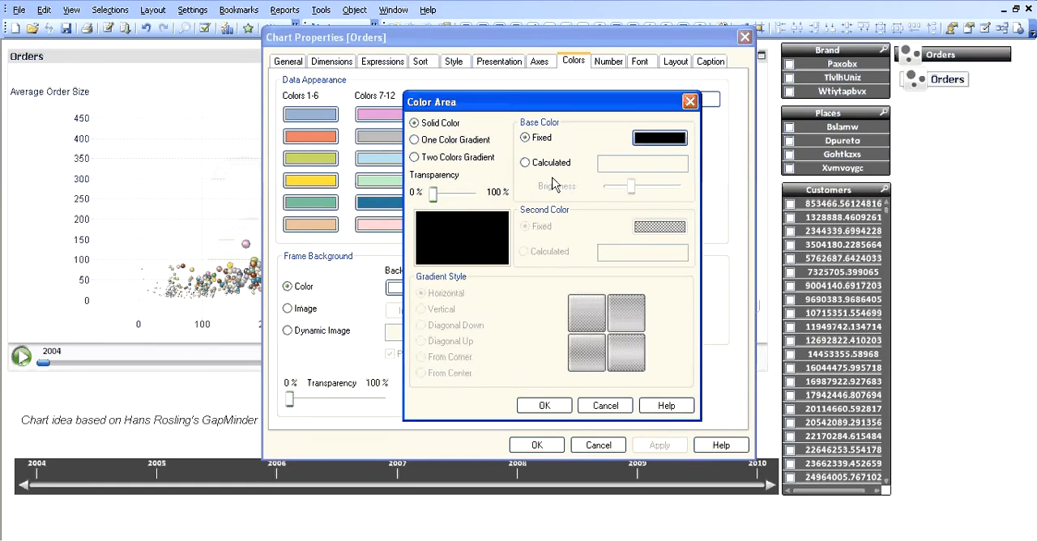
Switch the chart background to a two-color gradient with partial transparency and apply it.
left_click(464, 160)
left_click(459, 194)
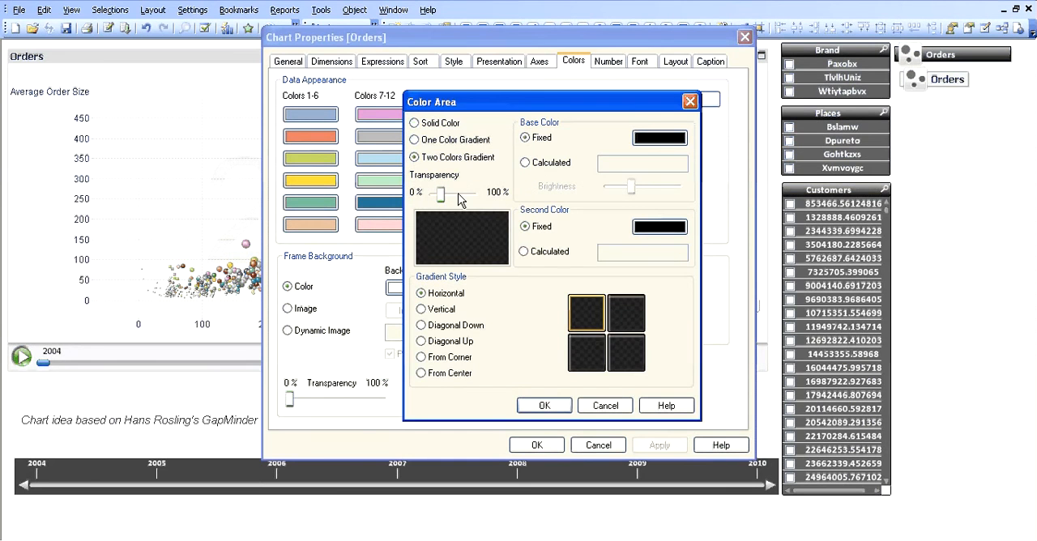
left_click(458, 195)
left_click_drag(449, 194, 445, 196)
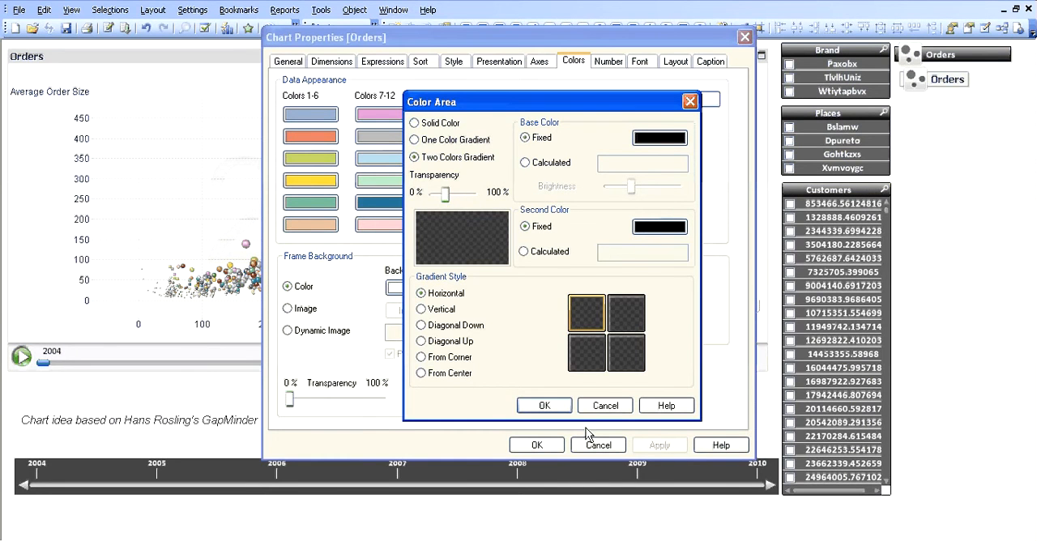
left_click(545, 405)
left_click(659, 448)
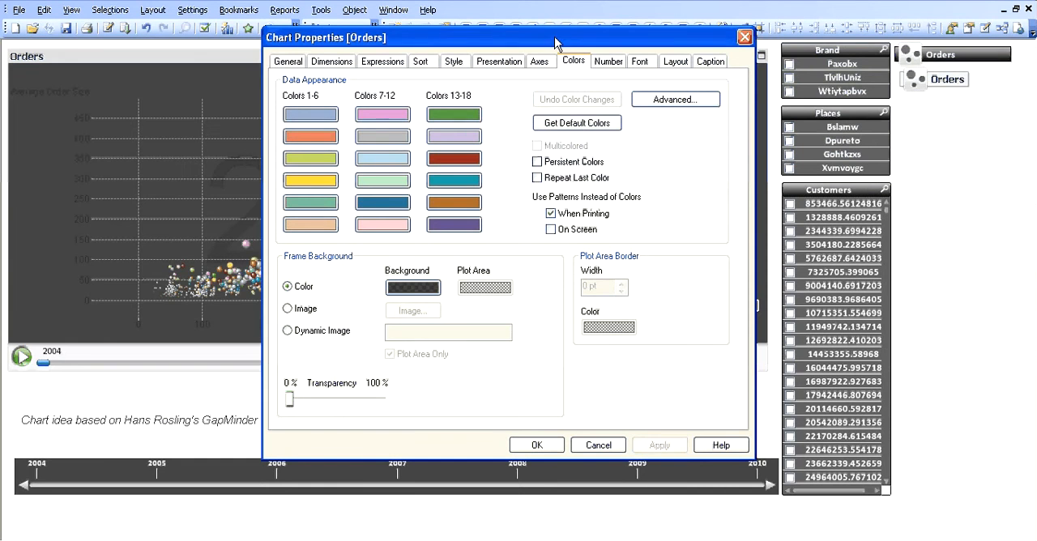
Set the chart legend's font color to white and apply the change.
left_click_drag(543, 37, 575, 46)
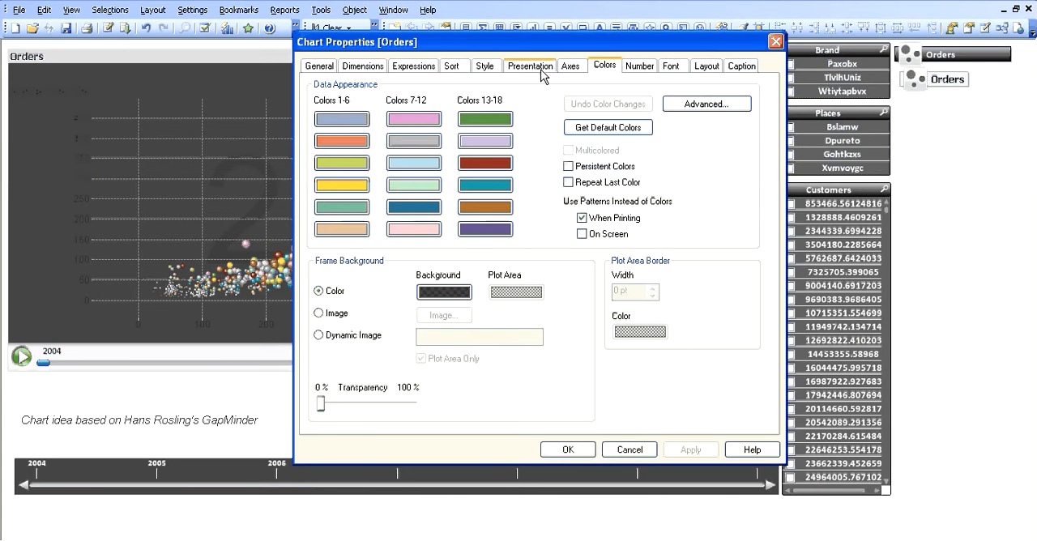
left_click(545, 69)
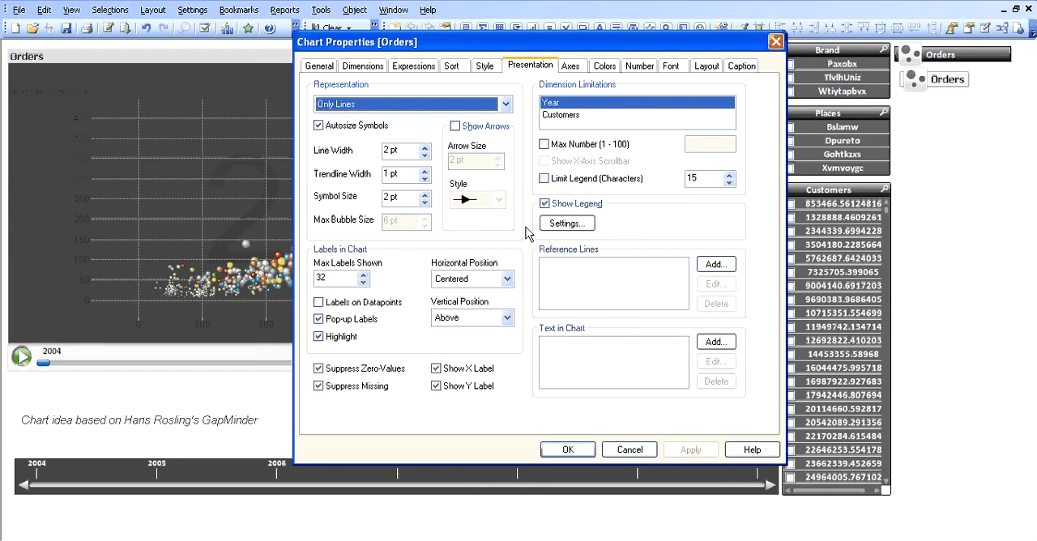
left_click(567, 223)
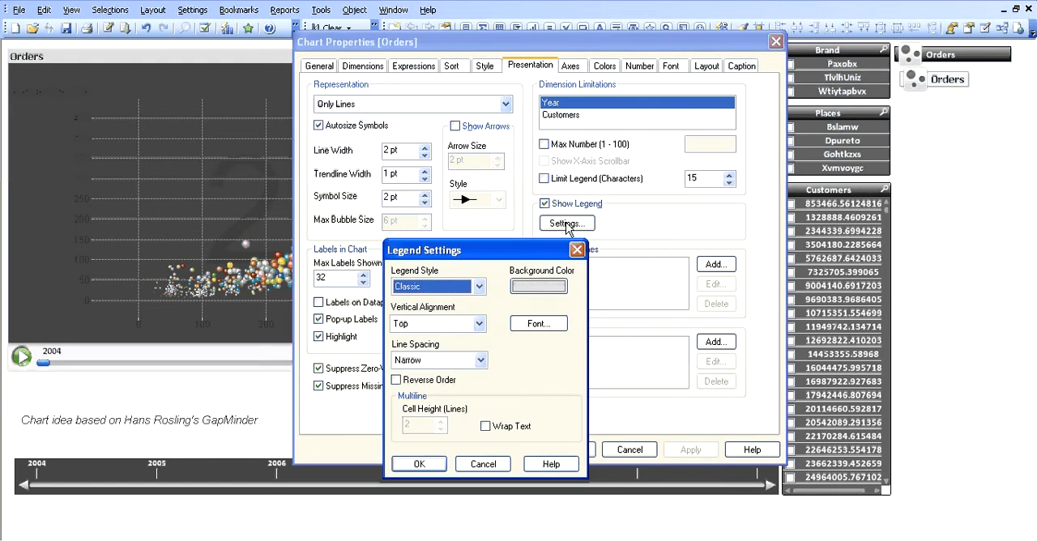
left_click(537, 324)
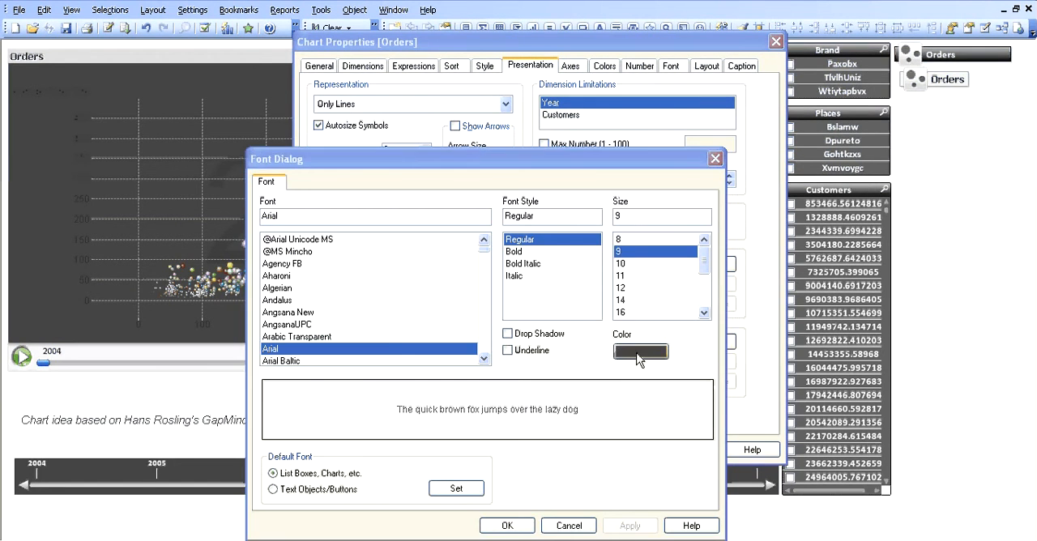
left_click(620, 419)
left_click(666, 143)
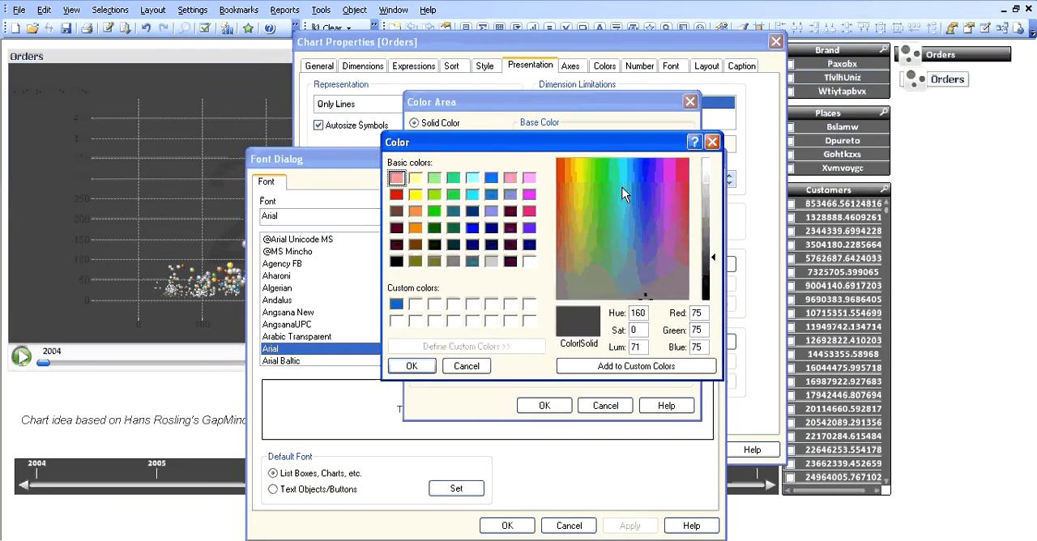
left_click(414, 320)
left_click(412, 366)
left_click(545, 405)
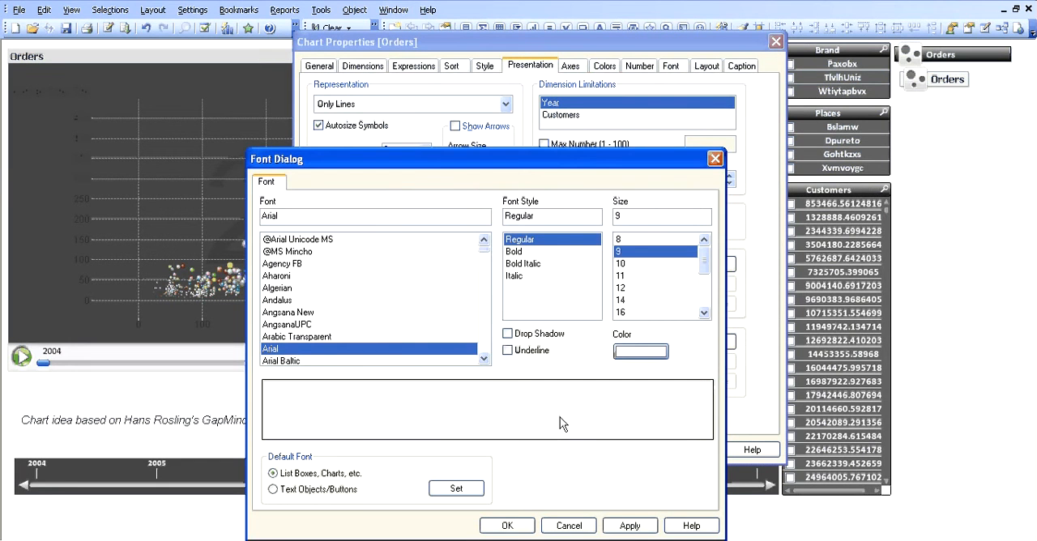
left_click(506, 526)
left_click(416, 468)
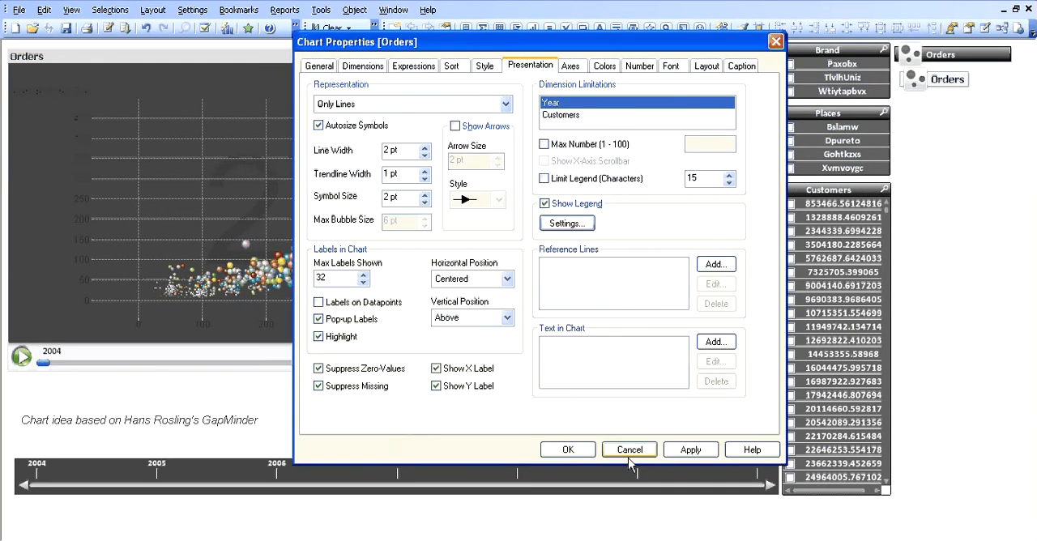
left_click(675, 453)
Set the Orders chart's legend font to Calibri in bold and confirm the chart's properties.
mouse_move(668, 42)
left_mouse_down()
mouse_move(648, 536)
mouse_move(664, 42)
left_mouse_up()
left_click(570, 215)
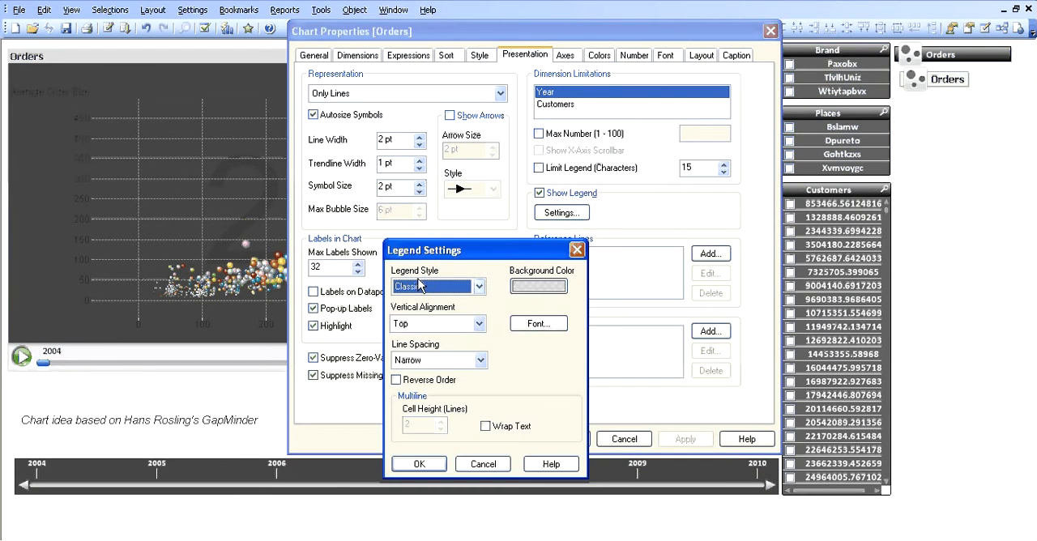
left_click(539, 326)
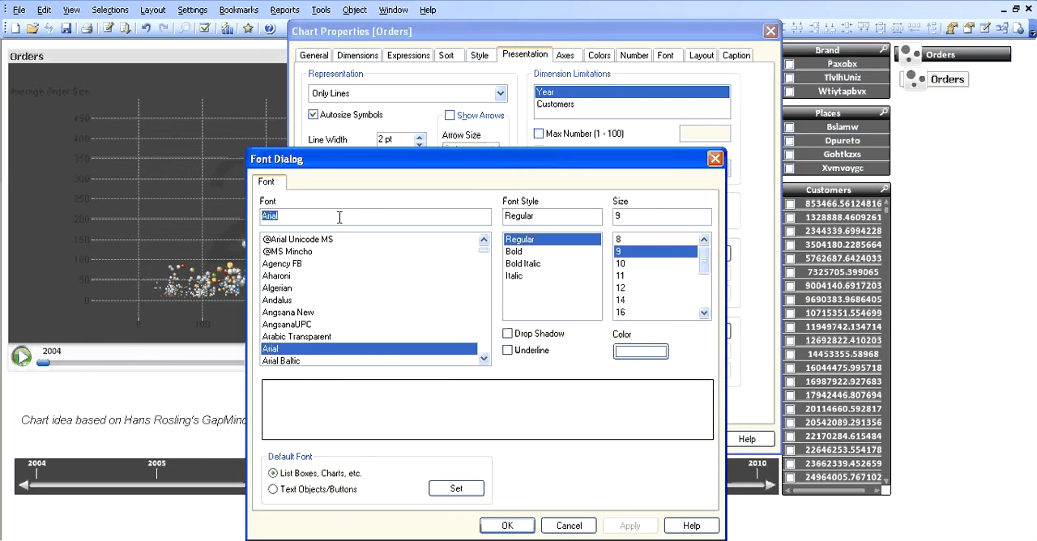
type("xa")
left_click_drag(340, 218, 186, 207)
type("Calibri")
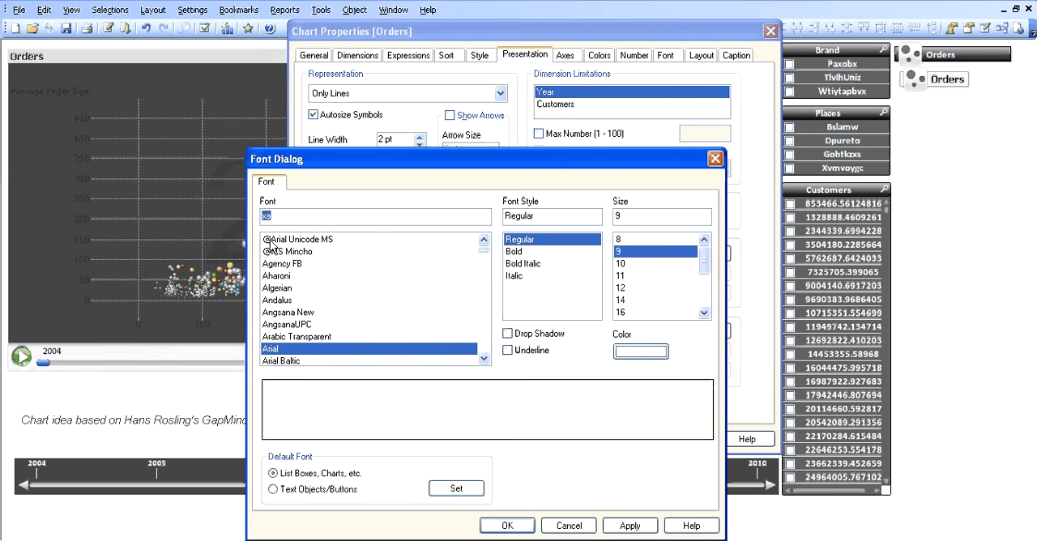
left_click(544, 252)
left_click(510, 526)
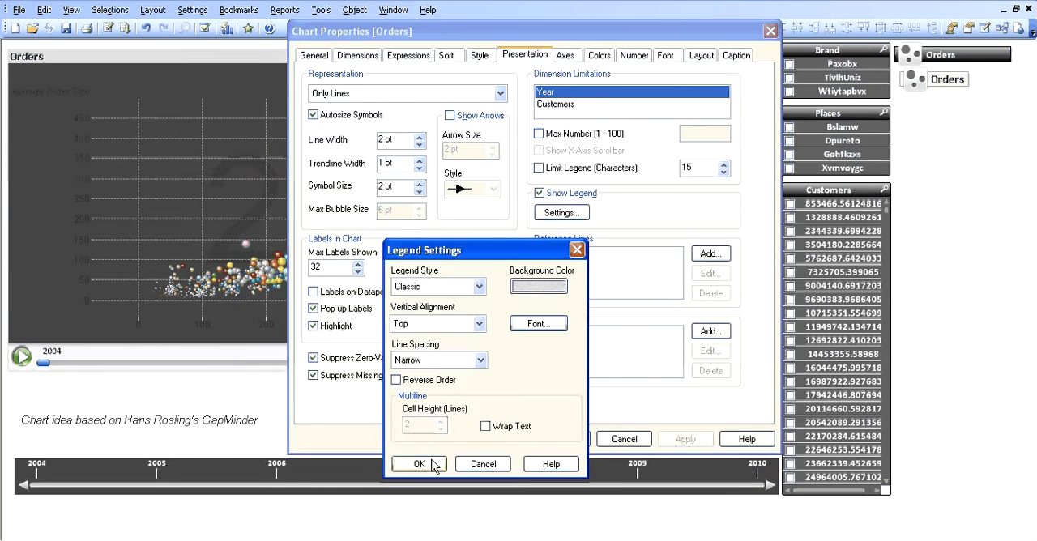
left_click(425, 529)
left_click(565, 374)
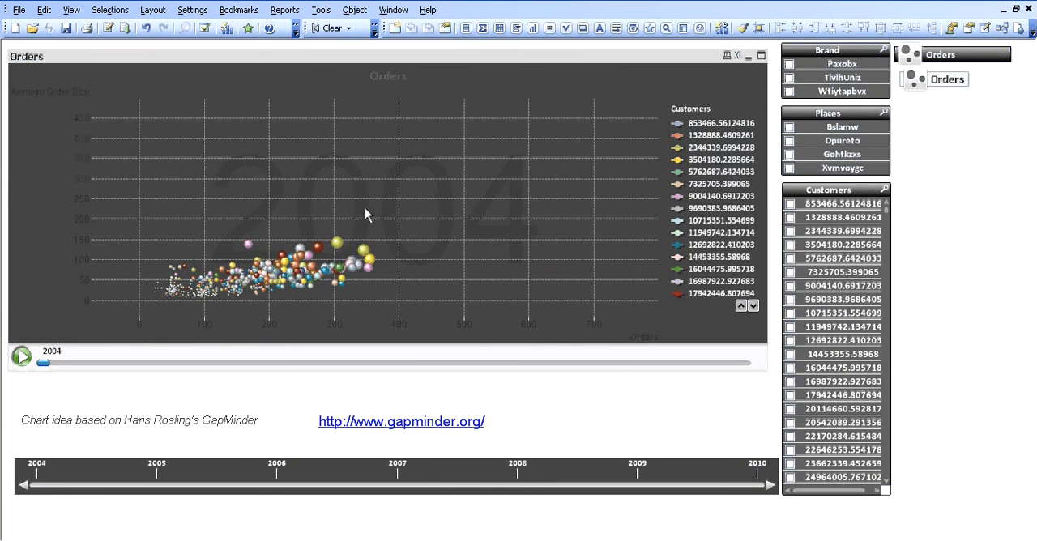
Check the minimized example chart, minimize it again, and set the Orders chart's X axis font to Calibri Bold.
double_click(909, 61)
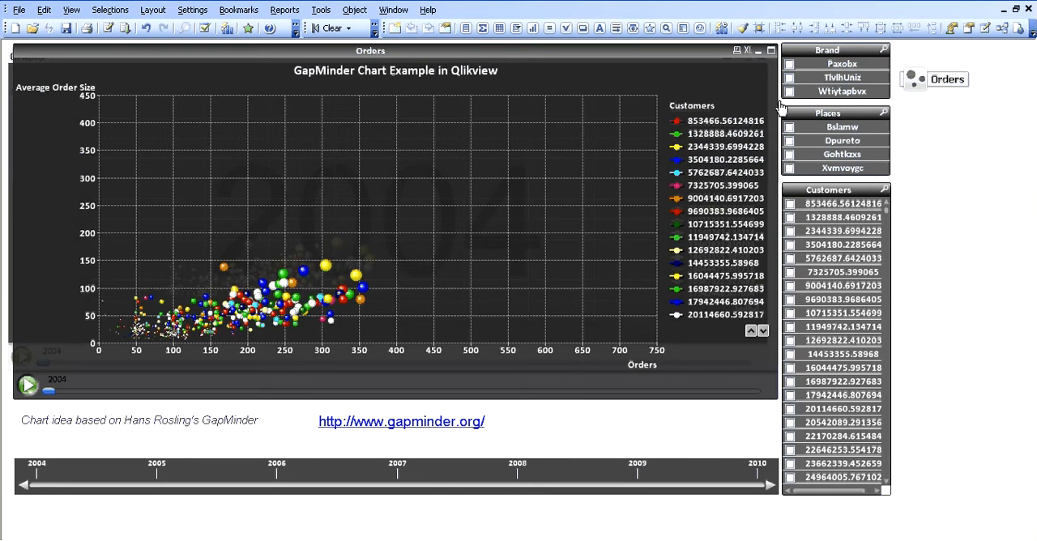
left_click(758, 51)
right_click(364, 60)
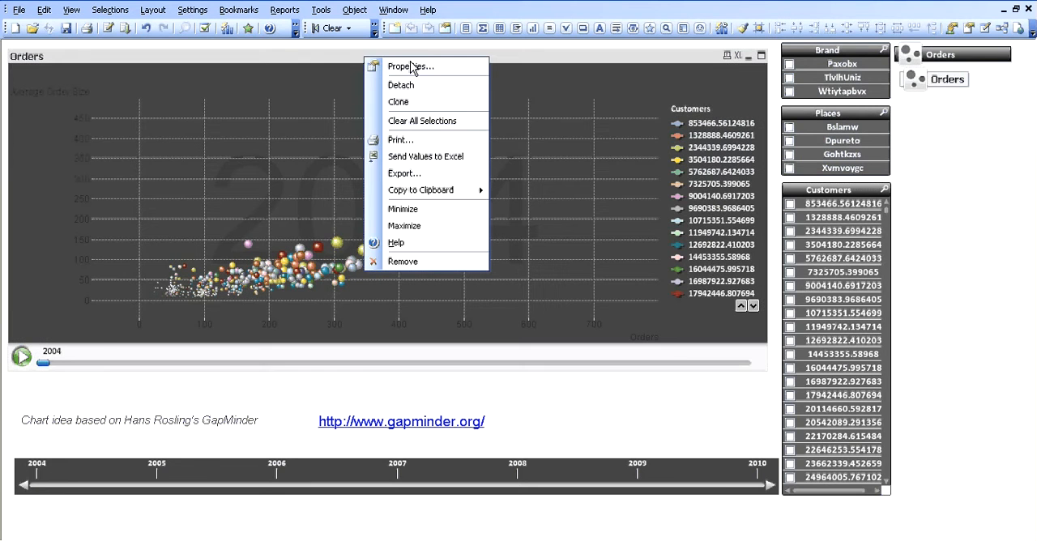
left_click(421, 67)
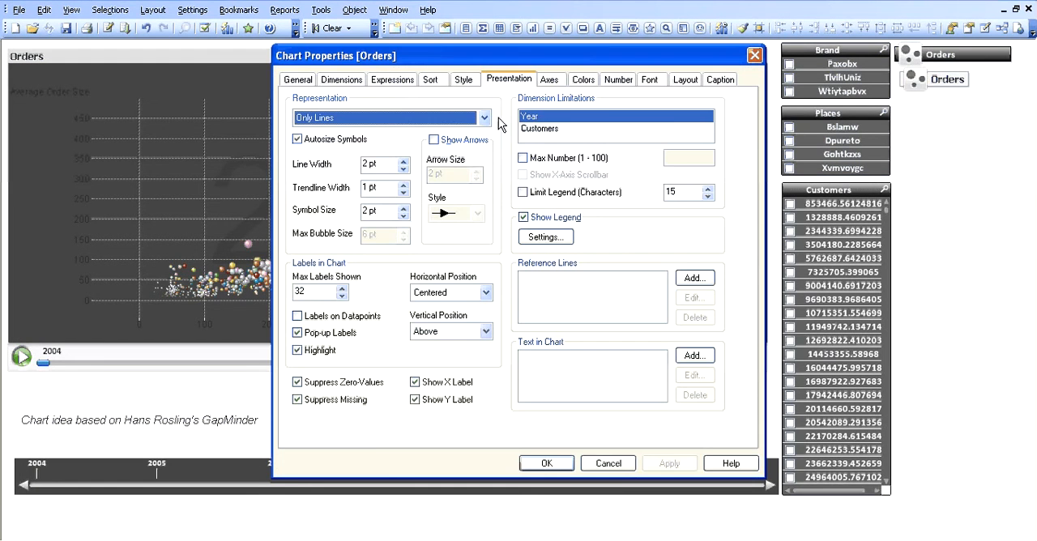
left_click(550, 80)
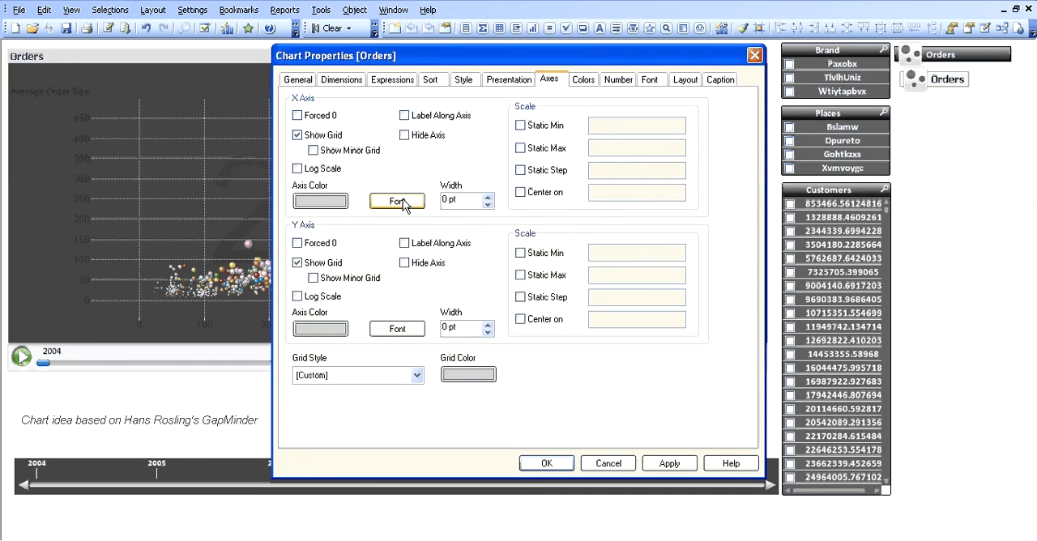
left_click(397, 201)
type("ca")
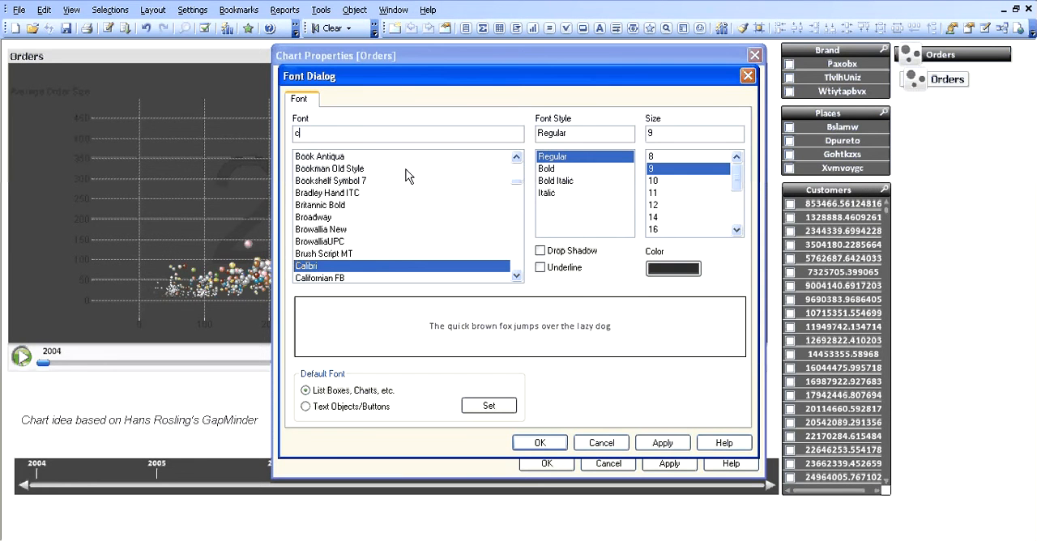
left_click(363, 266)
left_click(567, 170)
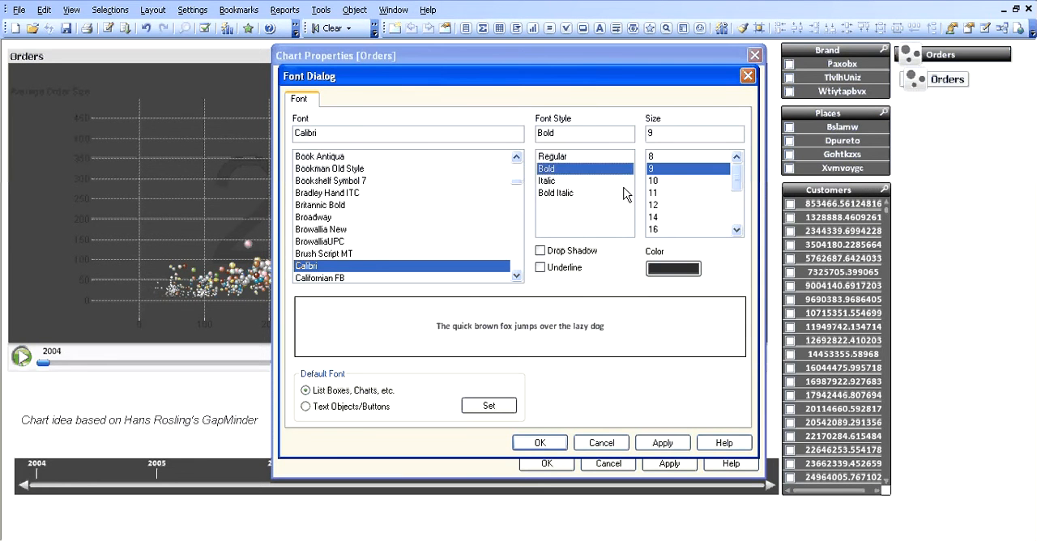
Set the X axis font color to white and confirm the font settings.
left_click(674, 269)
left_click(656, 138)
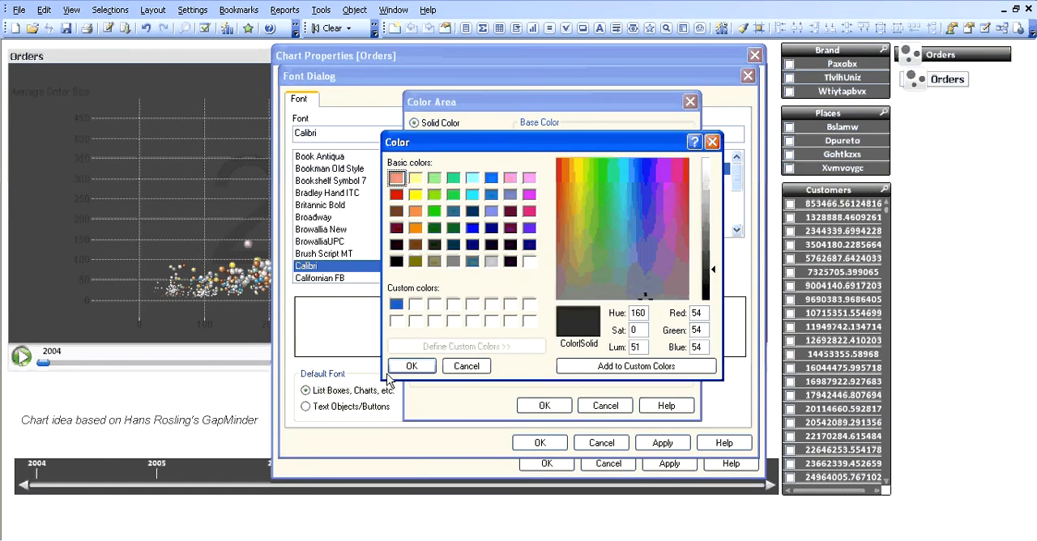
left_click(395, 321)
left_click(412, 366)
left_click(544, 405)
left_click(539, 442)
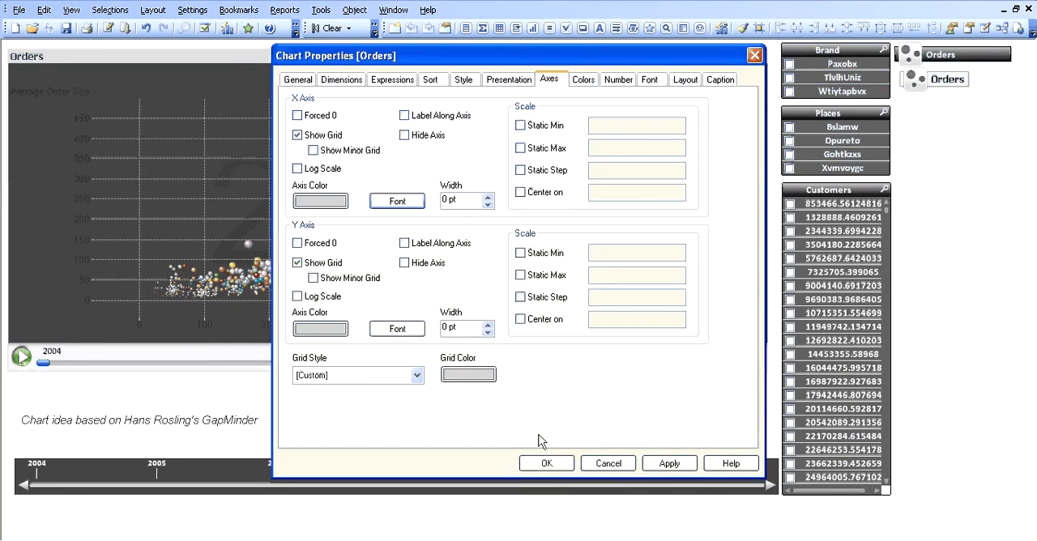
Set the Y axis font to bold Calibri in white and confirm the chart's properties.
left_click(399, 333)
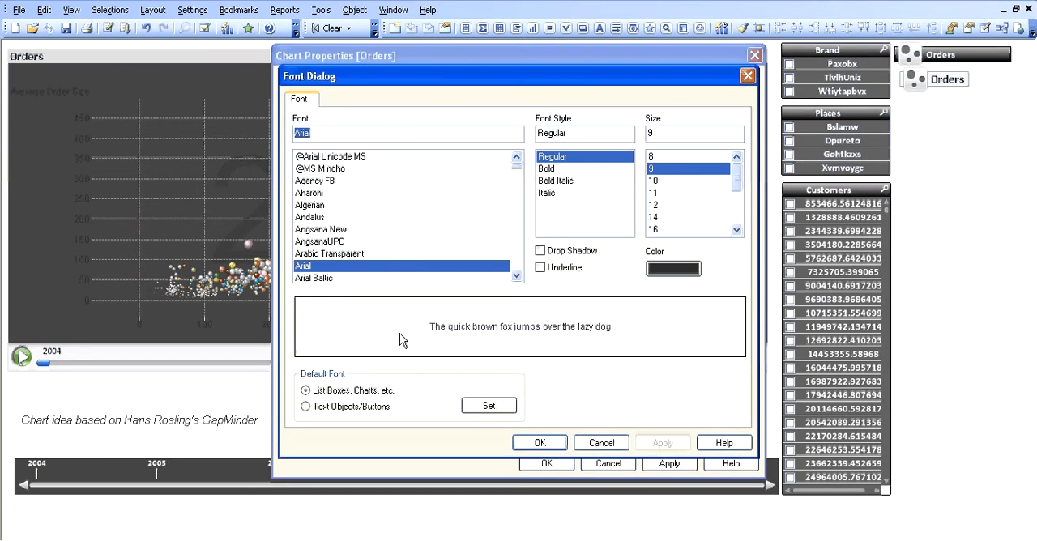
type("Calibri")
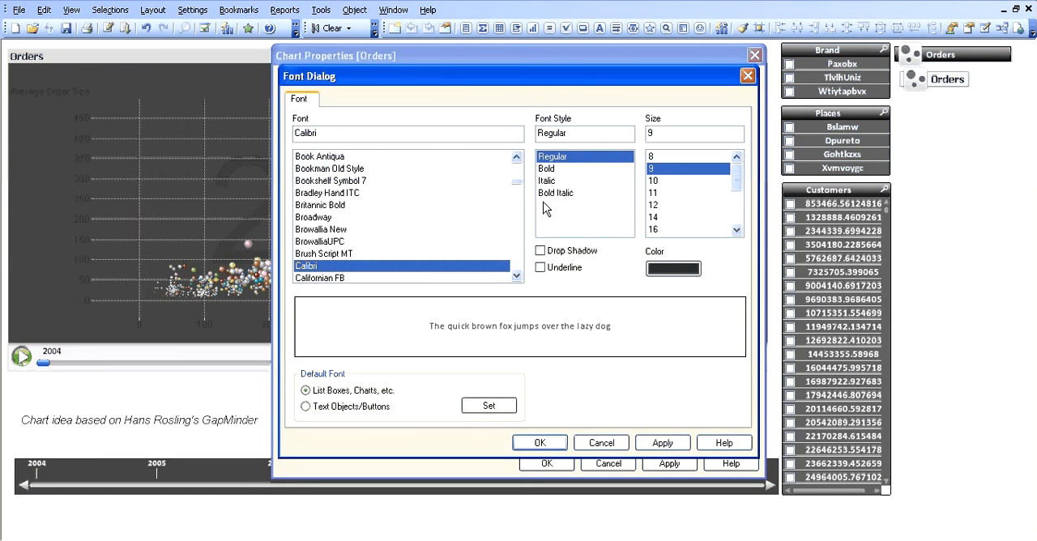
left_click(551, 168)
left_click(673, 268)
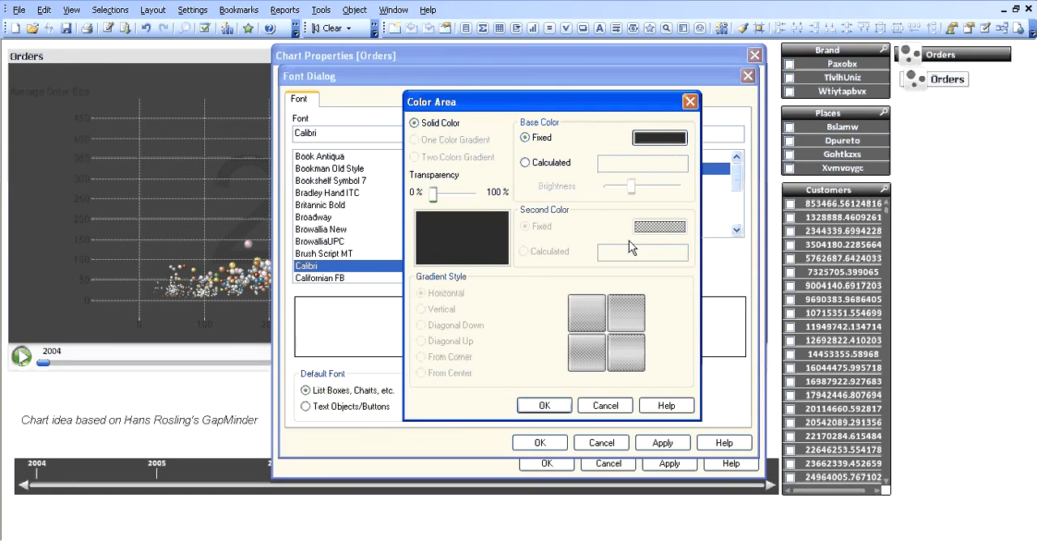
left_click(670, 140)
left_click(396, 322)
left_click(411, 367)
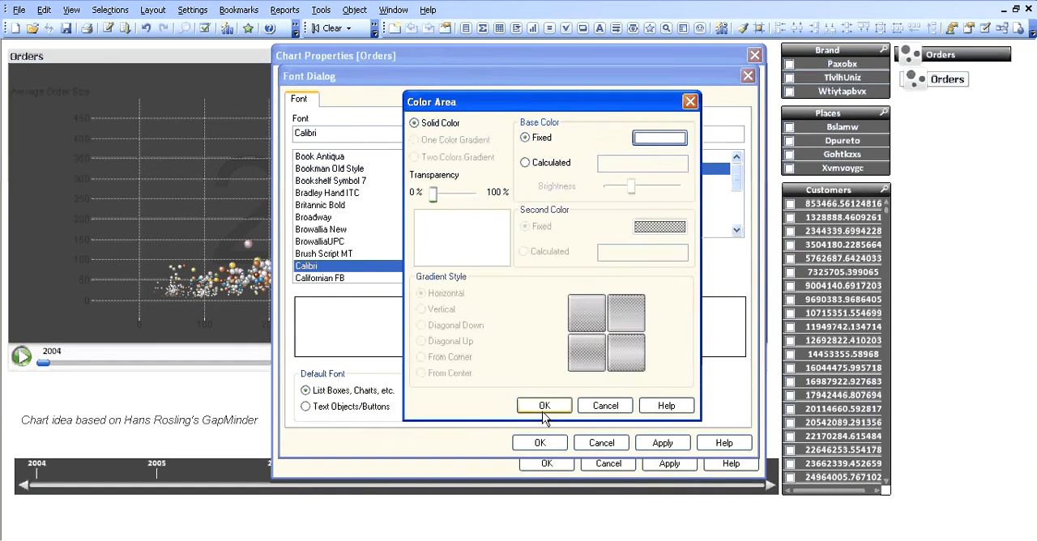
left_click(545, 406)
left_click(540, 442)
left_click(545, 465)
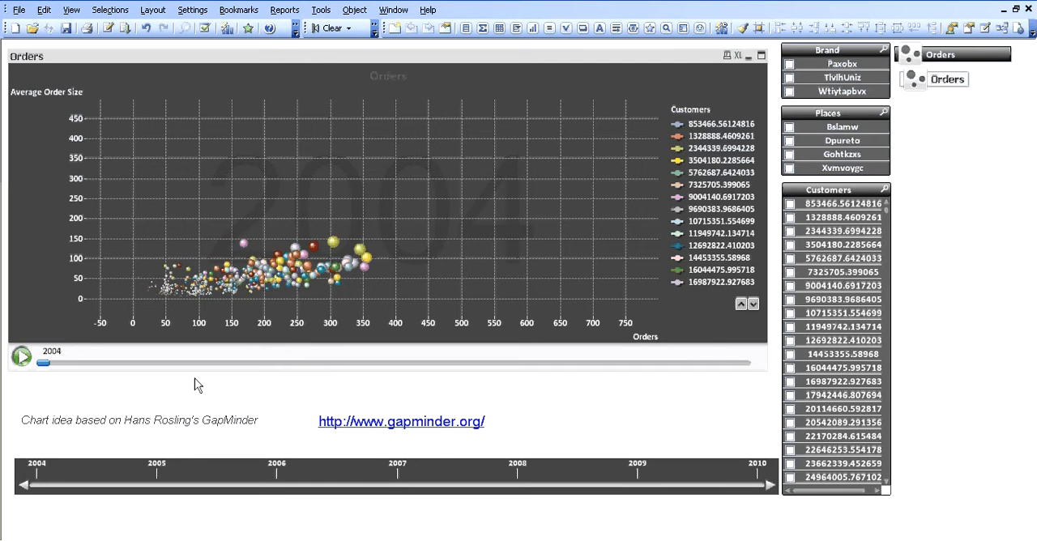
Enter "GapMinder Example in Qlikview" as the title shown in the Orders chart.
right_click(397, 56)
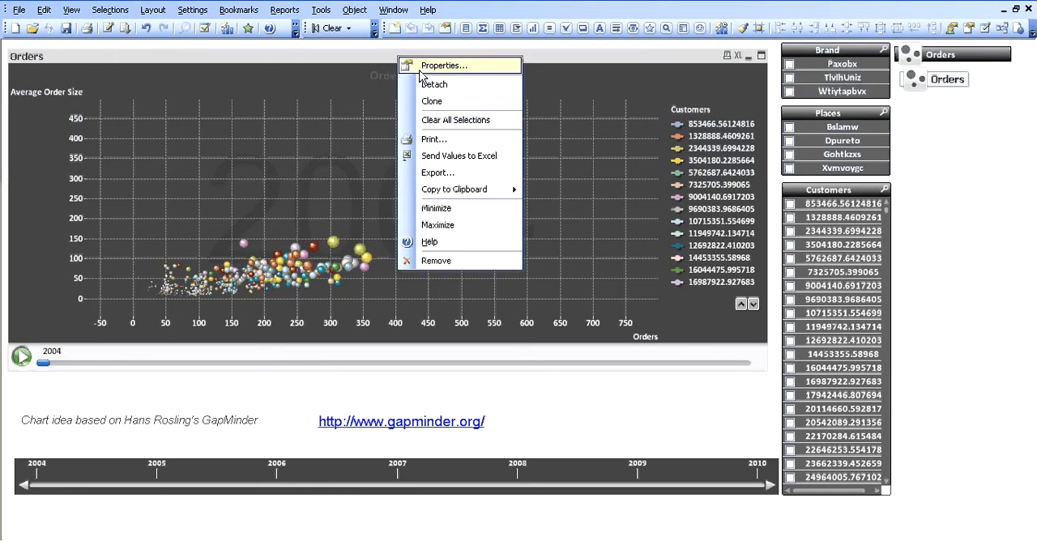
left_click(428, 68)
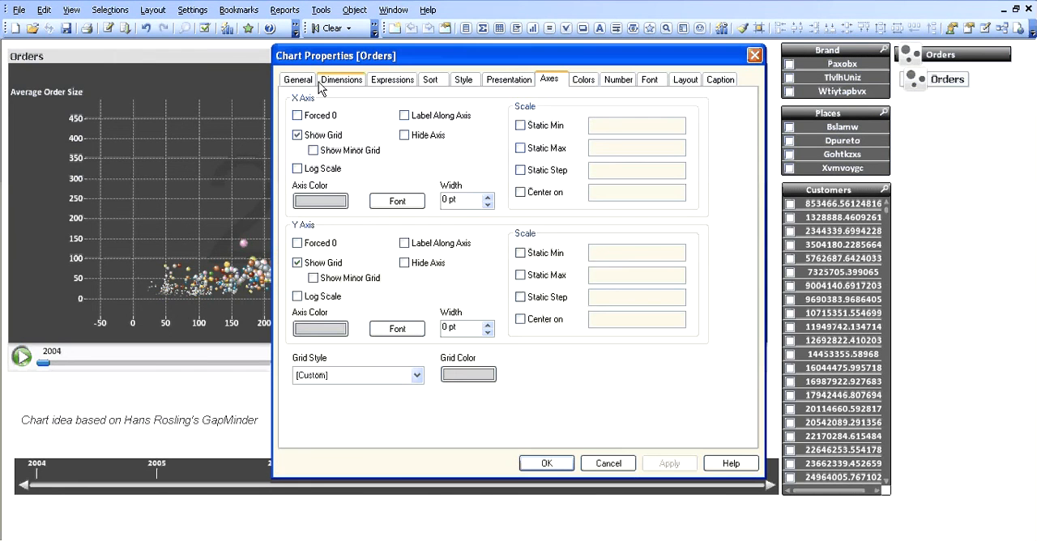
left_click(314, 81)
left_click(405, 149)
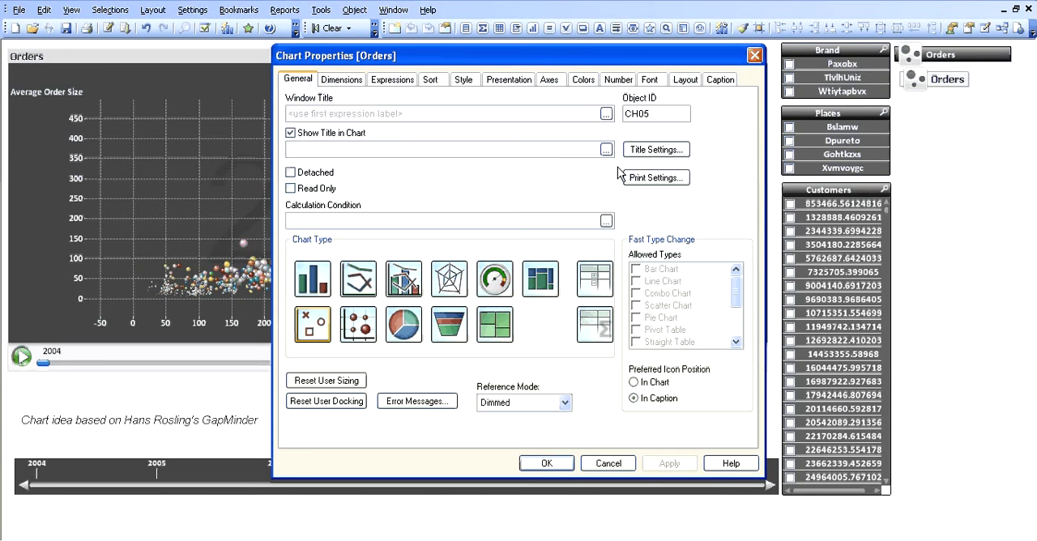
type("GapMinder")
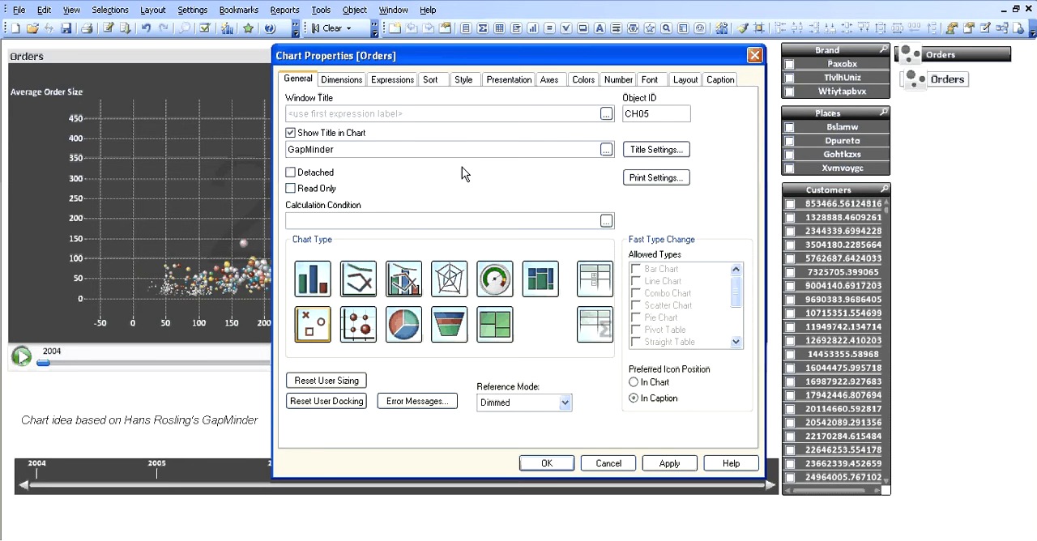
type(" Example in Qlikview")
Set the chart title's font color to white and confirm the chart's properties.
left_click(656, 149)
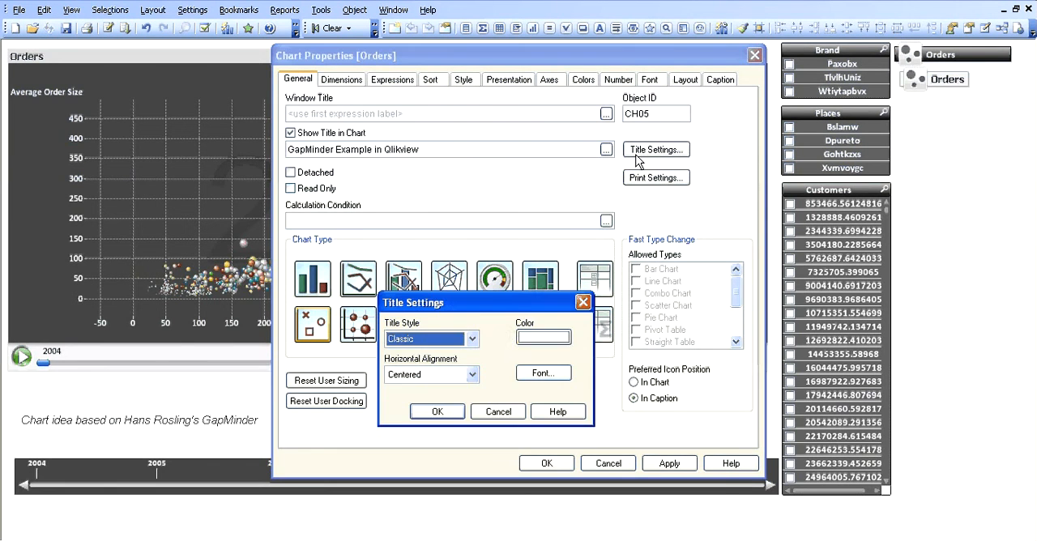
left_click(672, 373)
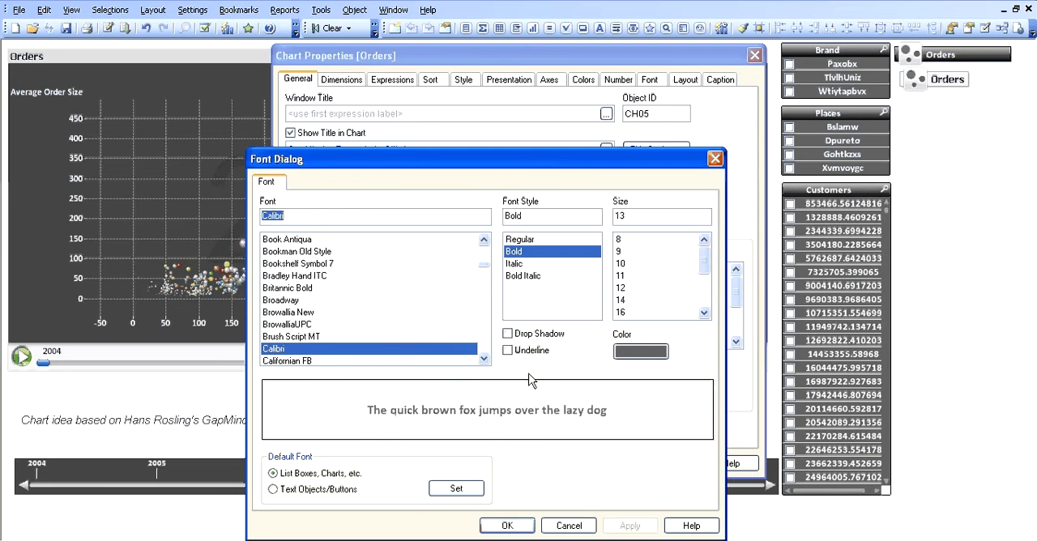
left_click(640, 351)
left_click(666, 141)
left_click(529, 261)
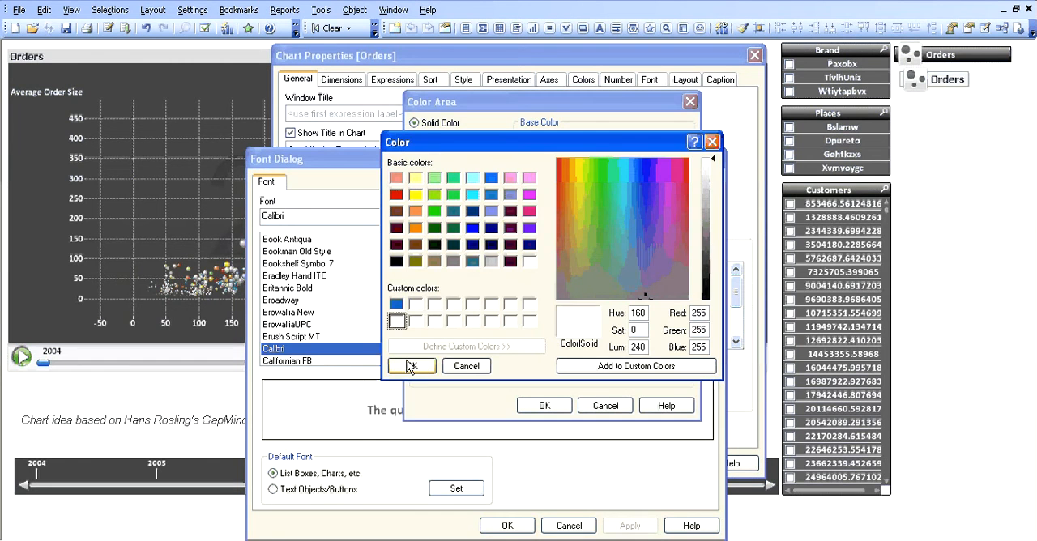
left_click(411, 366)
left_click(545, 405)
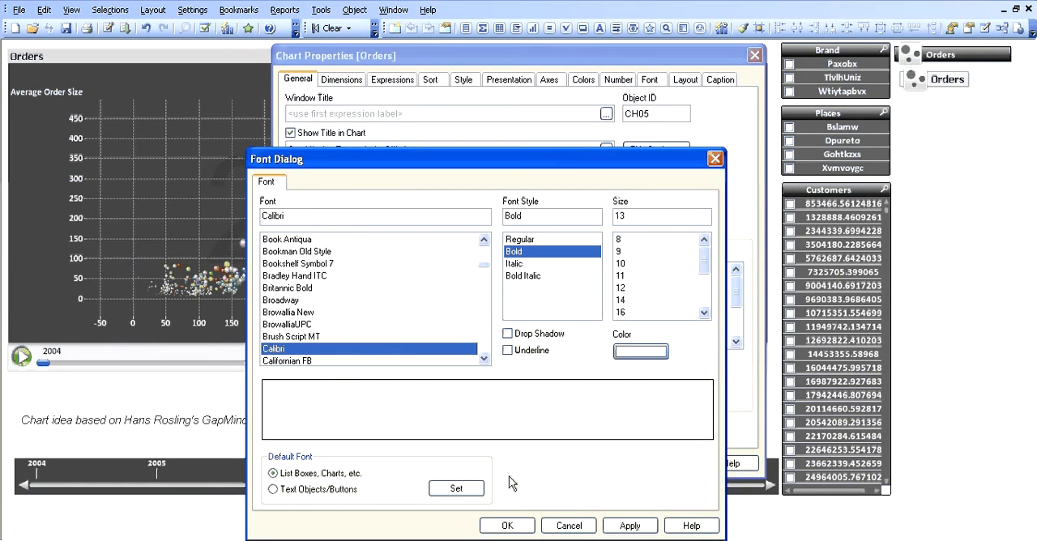
left_click(507, 524)
left_click(437, 412)
left_click(525, 462)
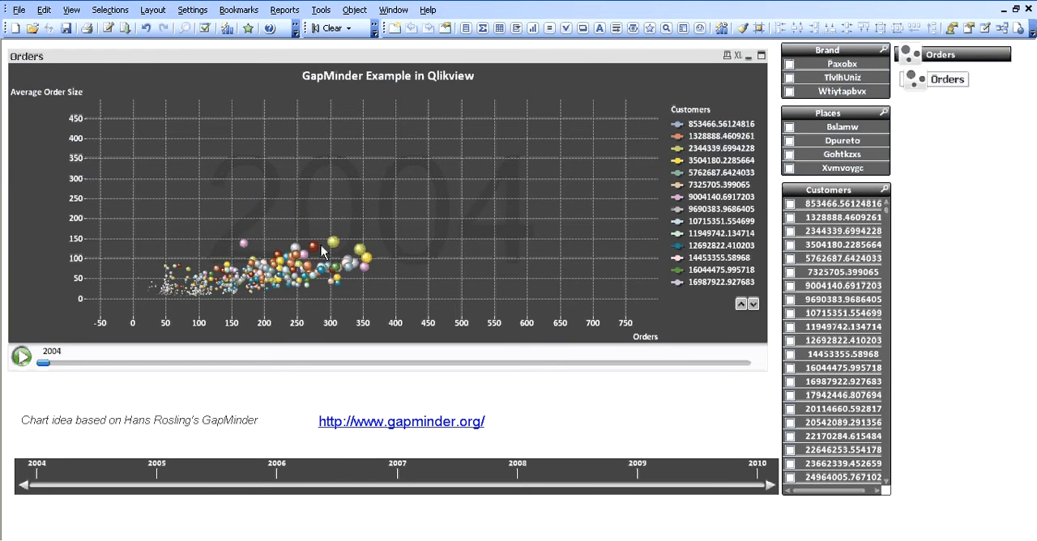
Change the first data color of the Orders chart to solid red (255, 0, 0).
right_click(423, 61)
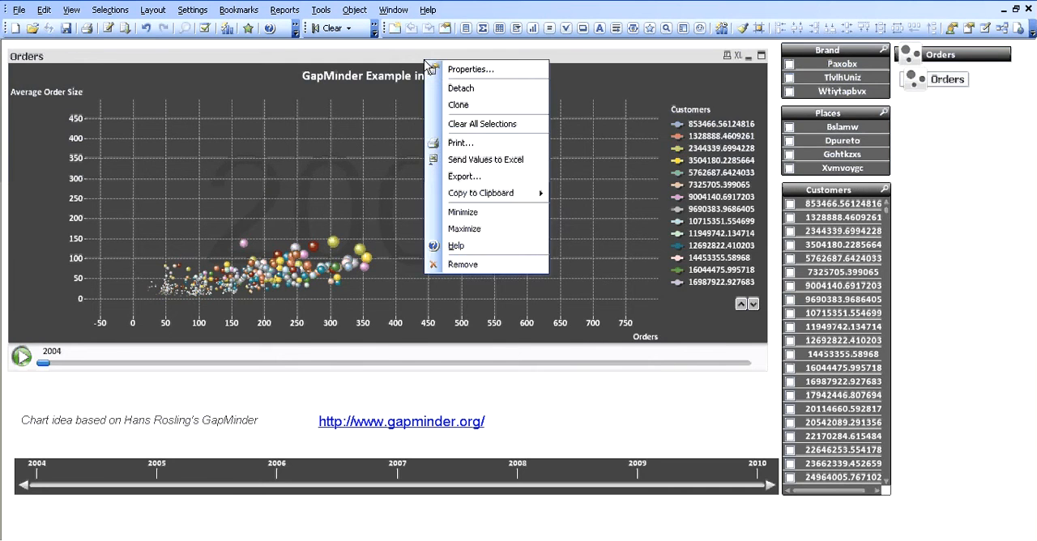
left_click(470, 66)
left_click(583, 79)
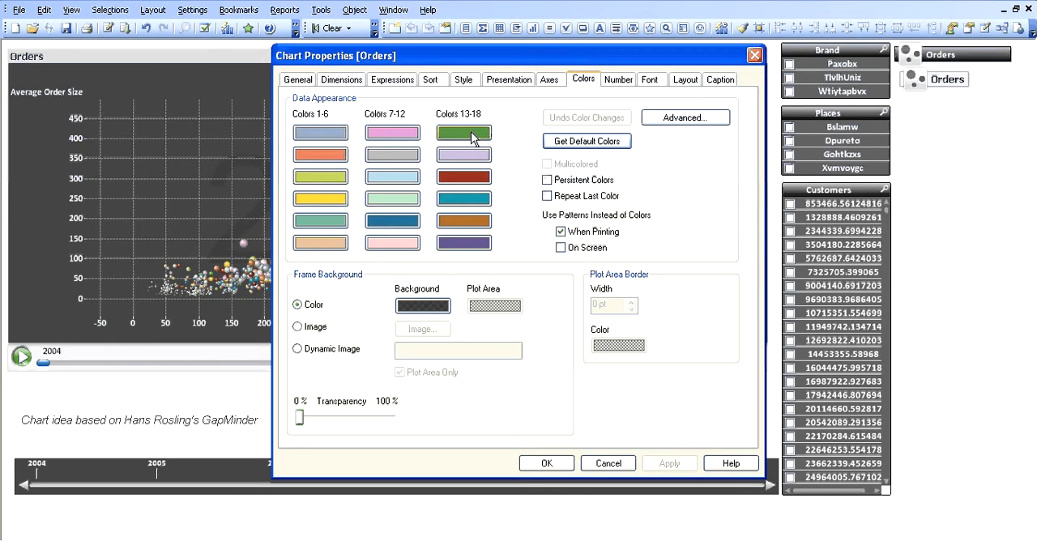
left_click(320, 134)
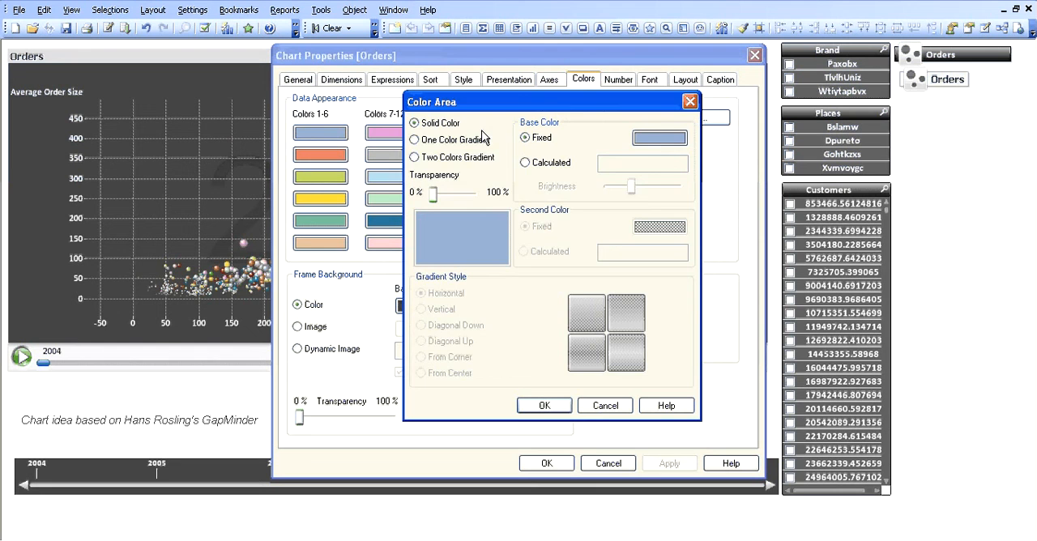
left_click(660, 138)
left_click(397, 195)
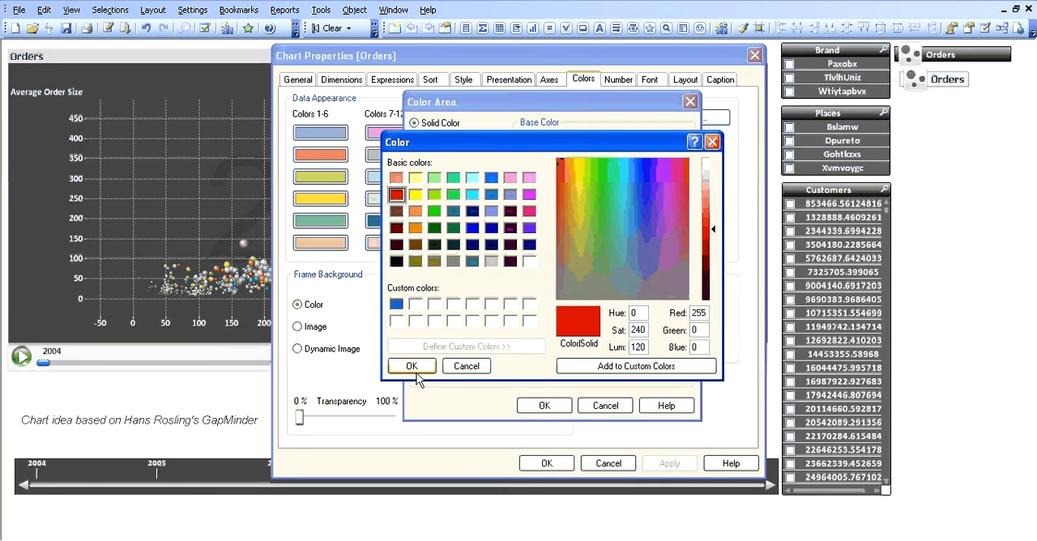
left_click(411, 366)
left_click(541, 407)
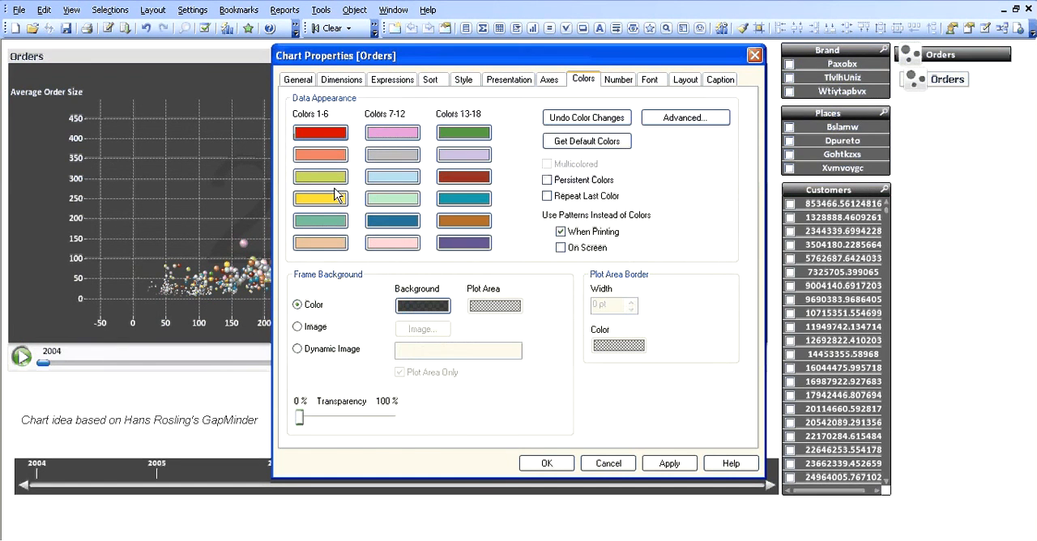
Change the chart's second data color to orange and confirm the chart's properties.
left_click(321, 155)
left_click(656, 142)
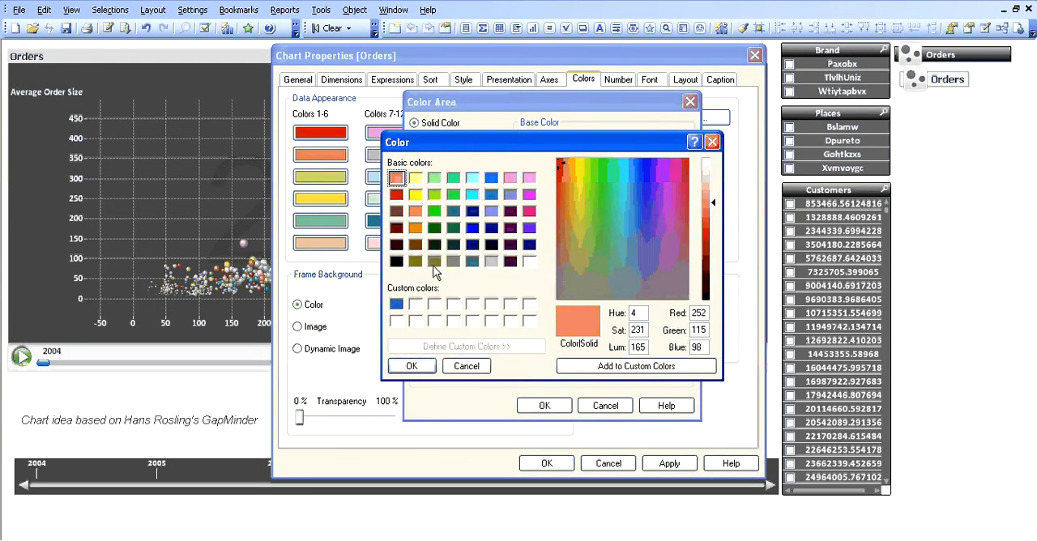
left_click(414, 227)
left_click(410, 366)
left_click(541, 406)
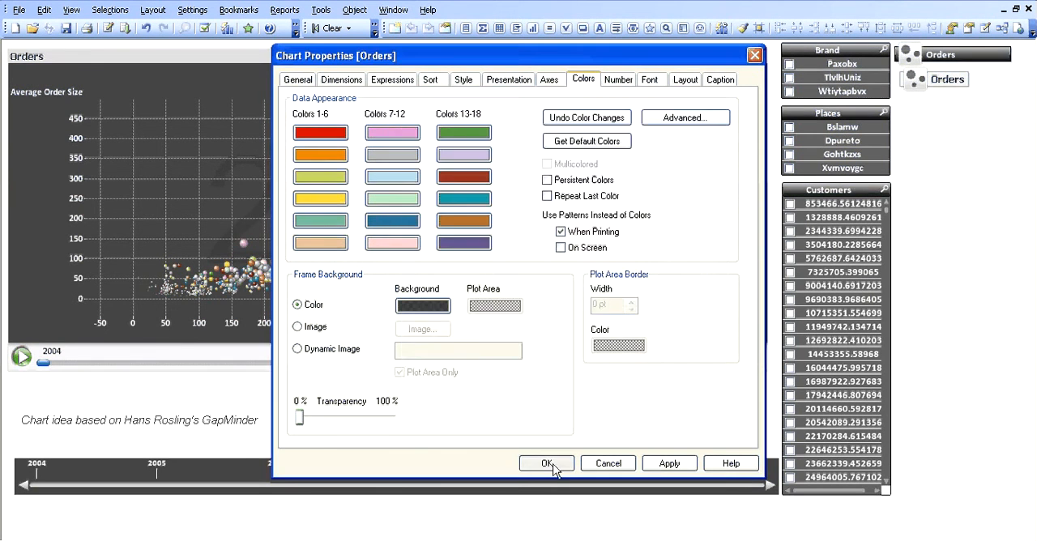
left_click(548, 464)
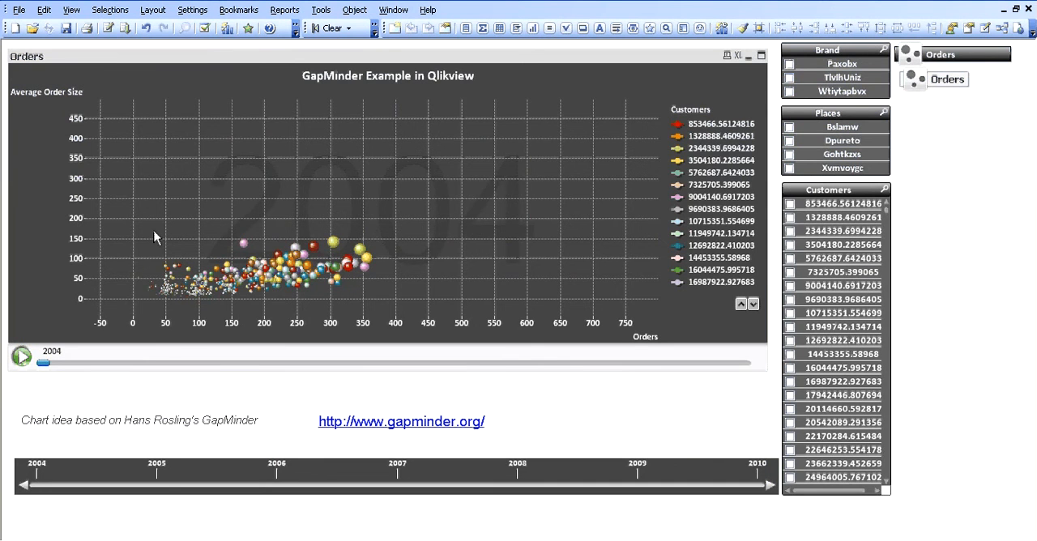
Play the new Orders chart's yearly animation and swap it for the minimized Orders chart with the dark caption.
left_click(29, 354)
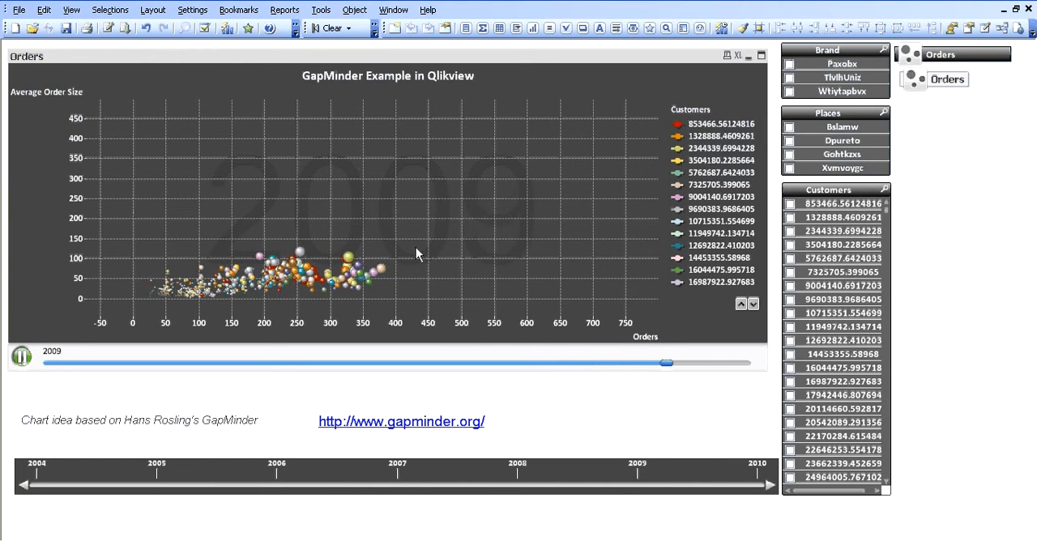
left_click(751, 55)
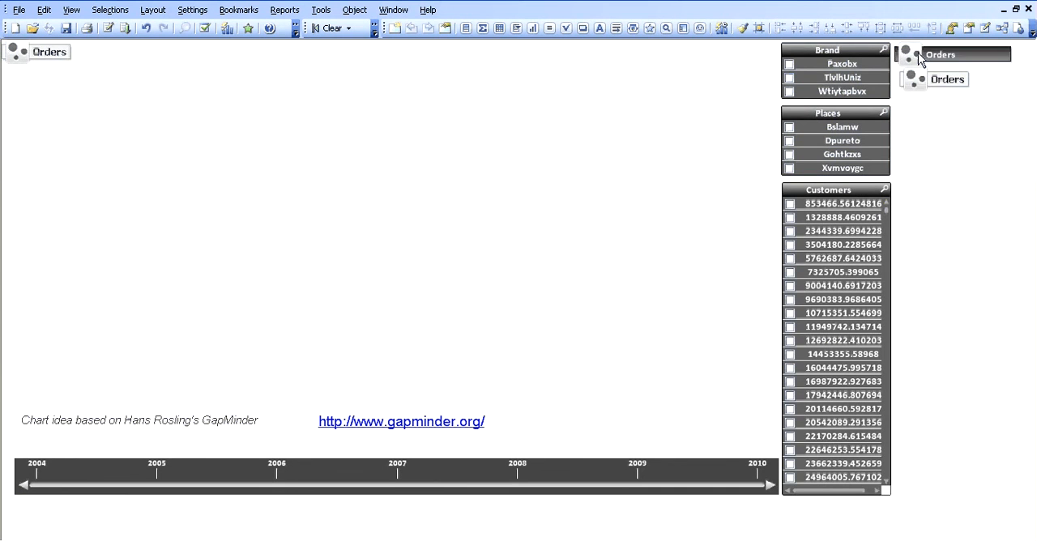
double_click(920, 58)
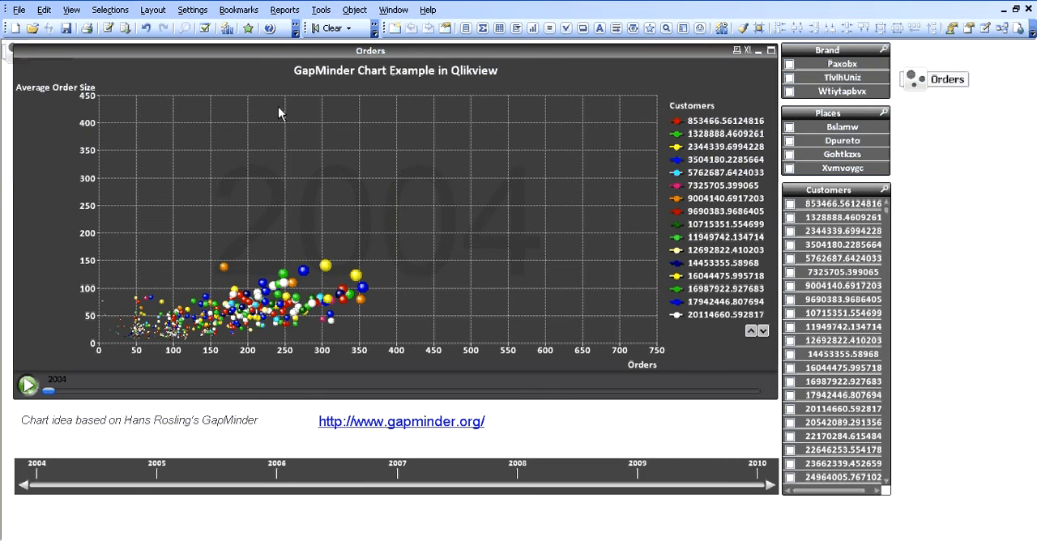
Review the frames per second in the restored Orders chart's animation settings and confirm the chart's properties.
right_click(269, 50)
left_click(324, 62)
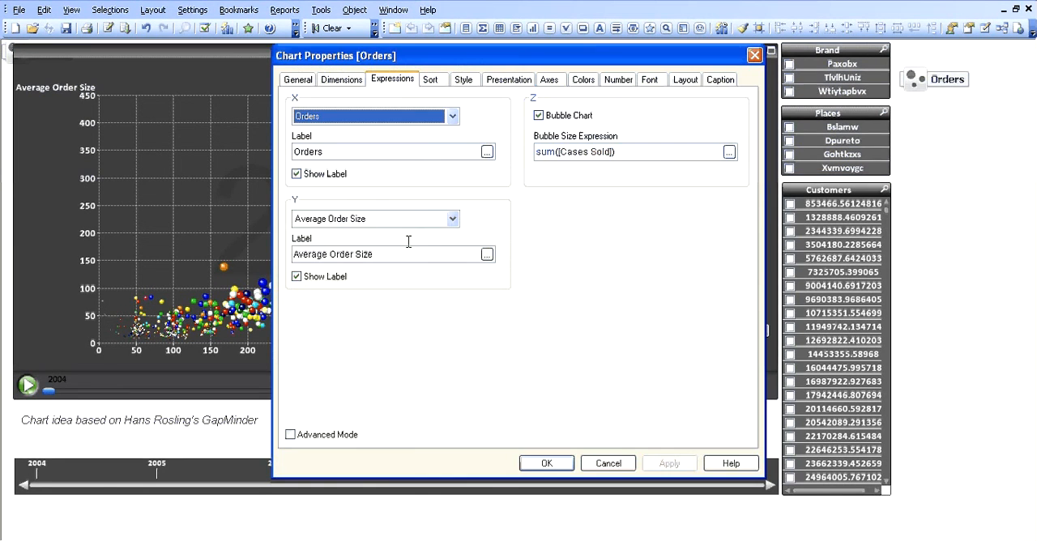
left_click(336, 81)
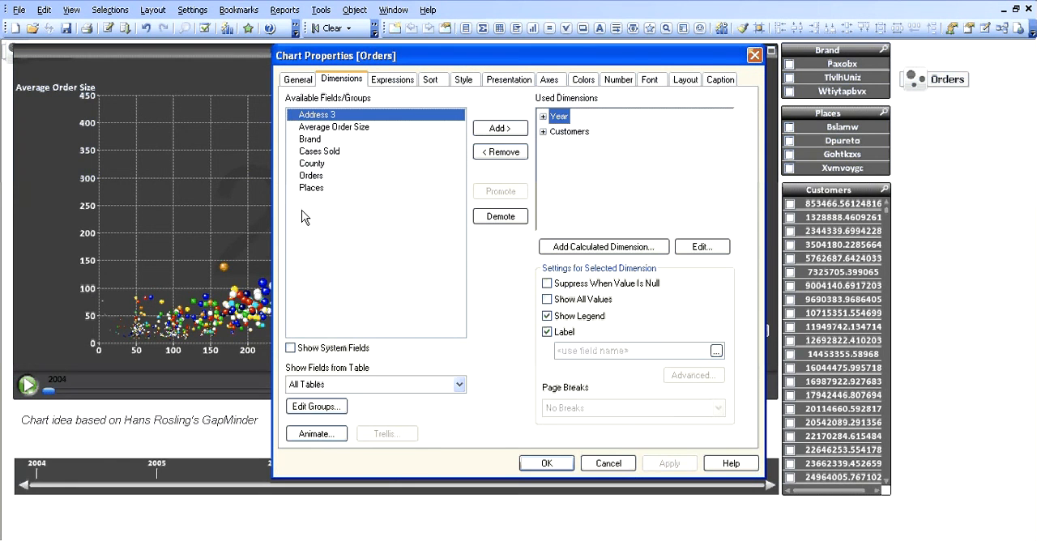
left_click(318, 435)
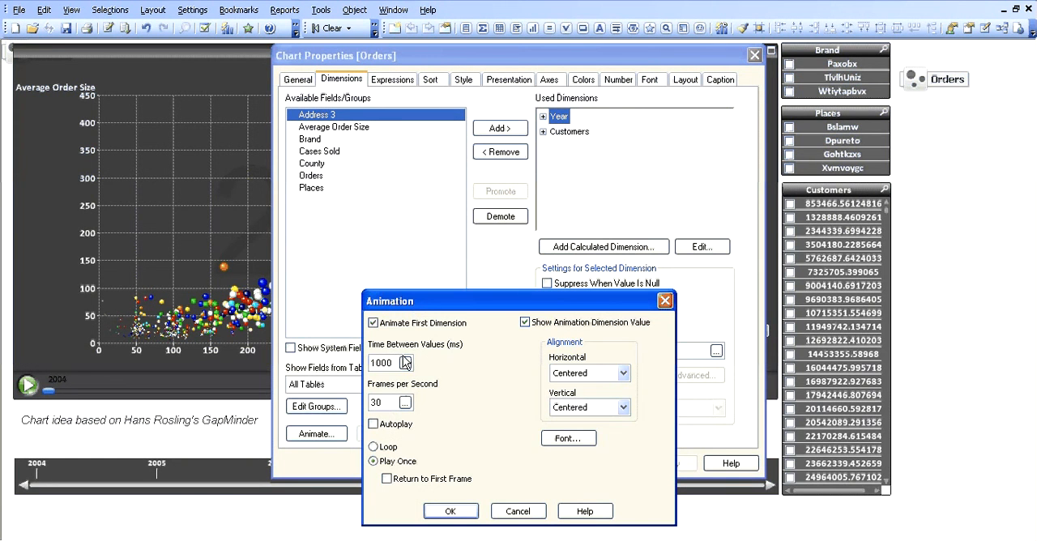
double_click(385, 405)
left_click(450, 512)
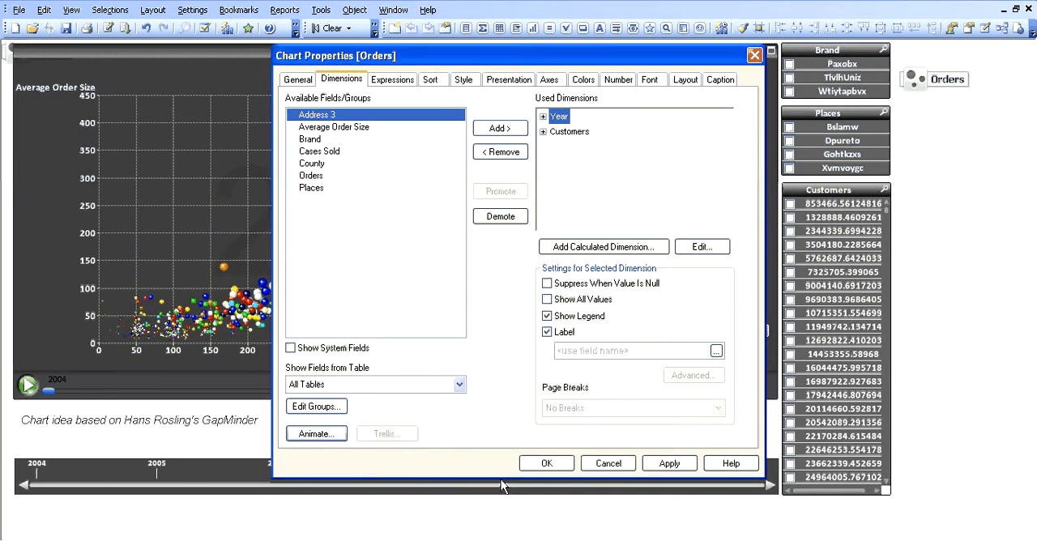
key("Return")
Play the restored Orders chart's yearly animation, examine its data point details and replay it.
left_click(29, 385)
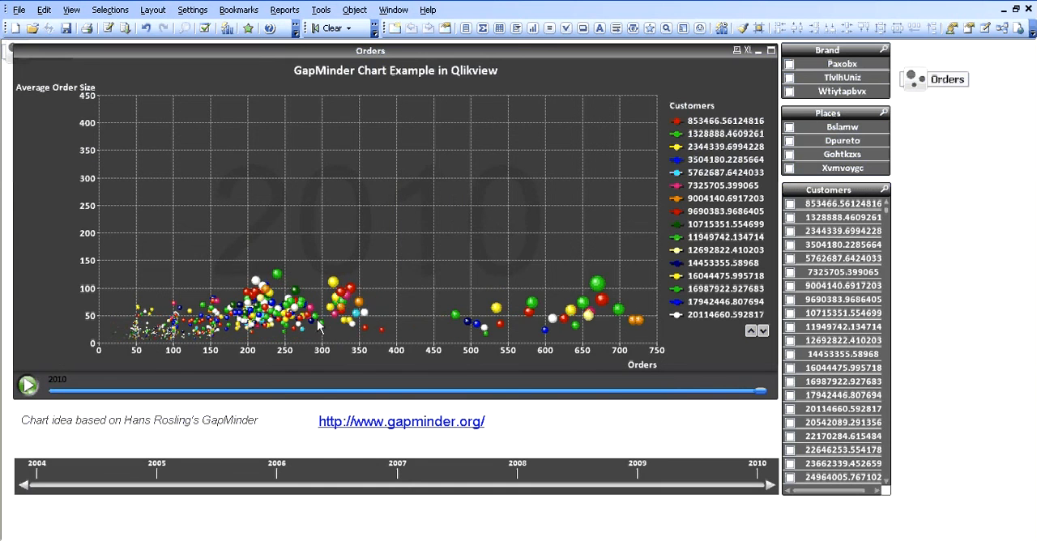
mouse_move(333, 309)
mouse_move(166, 203)
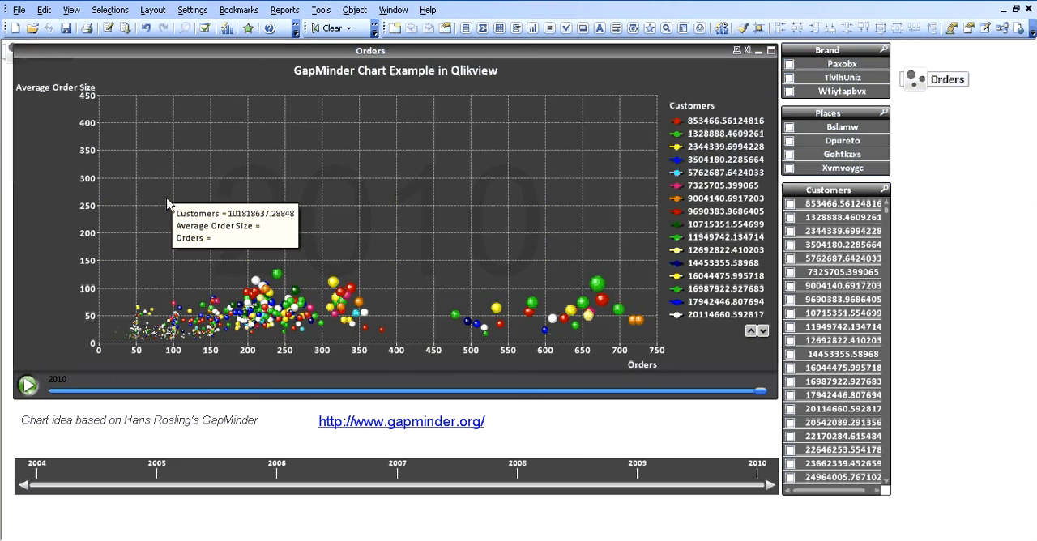
left_click(34, 384)
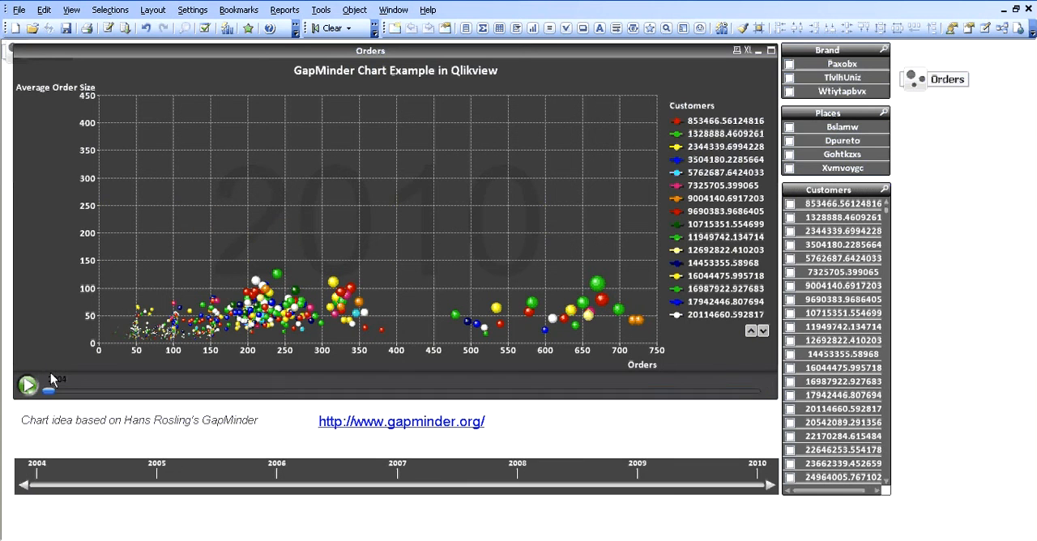